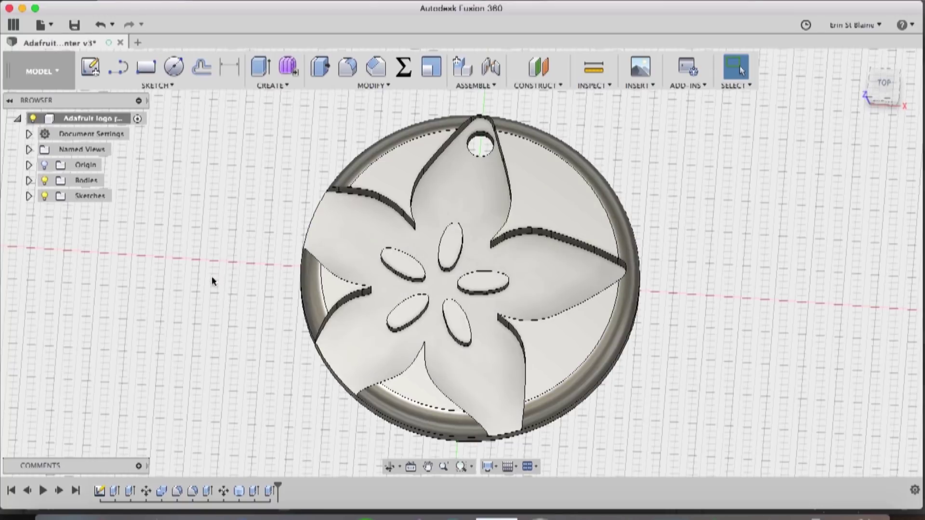
pyautogui.moveTo(870, 76)
pyautogui.mouseDown()
pyautogui.moveTo(868, 47)
pyautogui.moveTo(870, 88)
pyautogui.mouseUp()
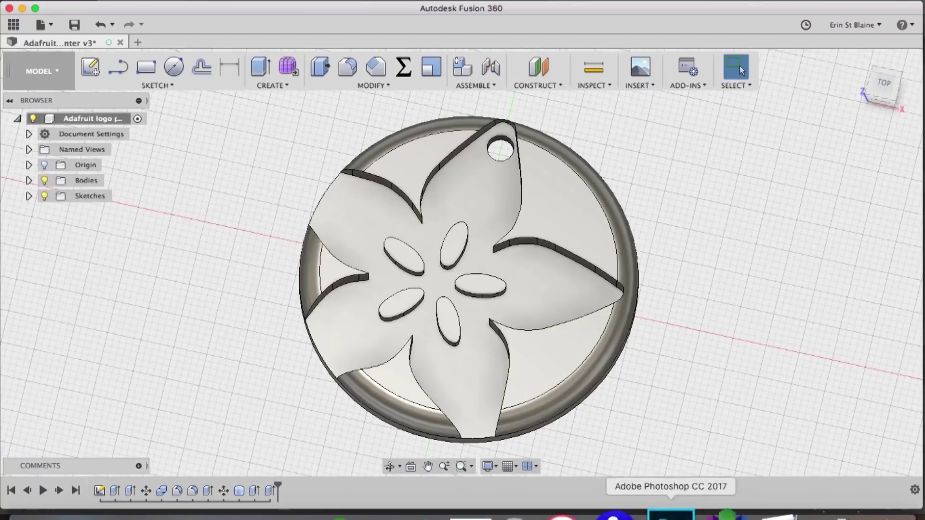
pyautogui.click(670, 512)
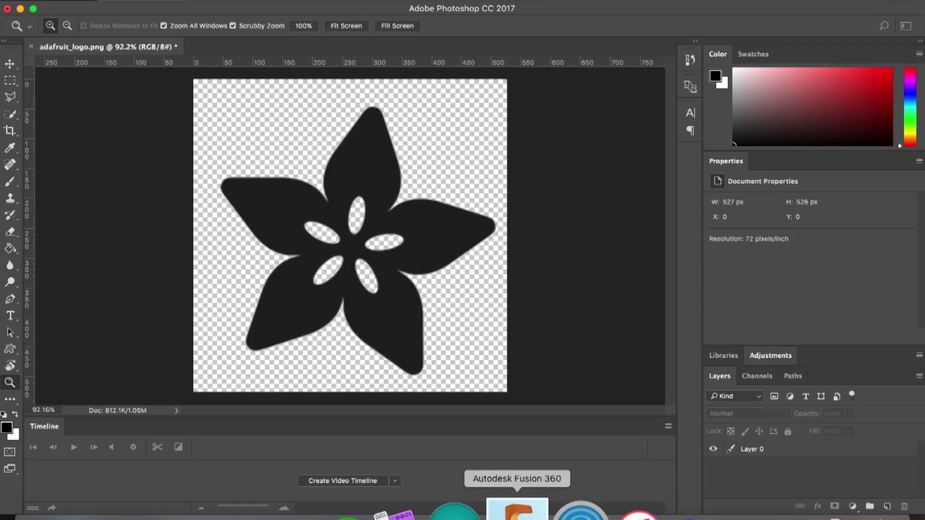
pyautogui.click(530, 510)
pyautogui.moveTo(882, 91); pyautogui.dragTo(887, 54)
pyautogui.click(886, 54)
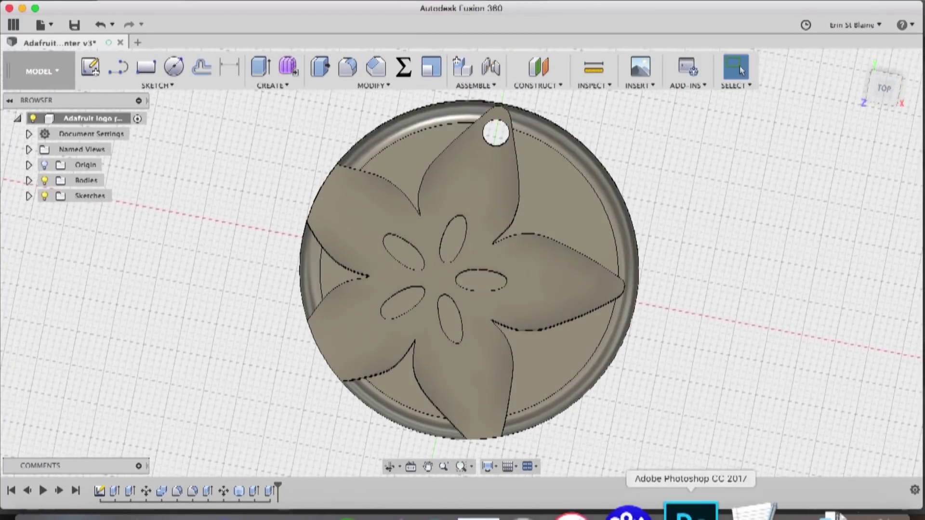
# Switch to Photoshop, load the flower logo on Layer 0 as a selection and convert it into a work path.
pyautogui.click(694, 510)
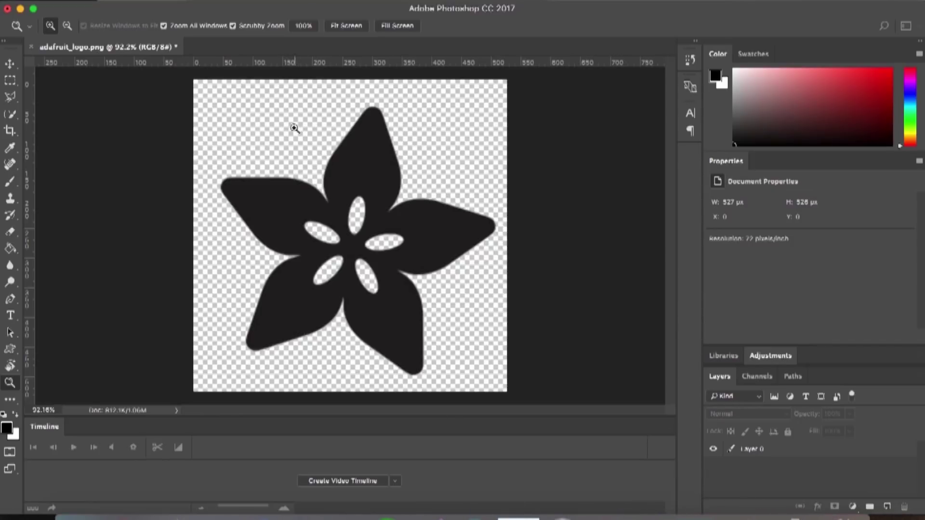
pyautogui.keyDown('super'); pyautogui.click(730, 448); pyautogui.keyUp('super')
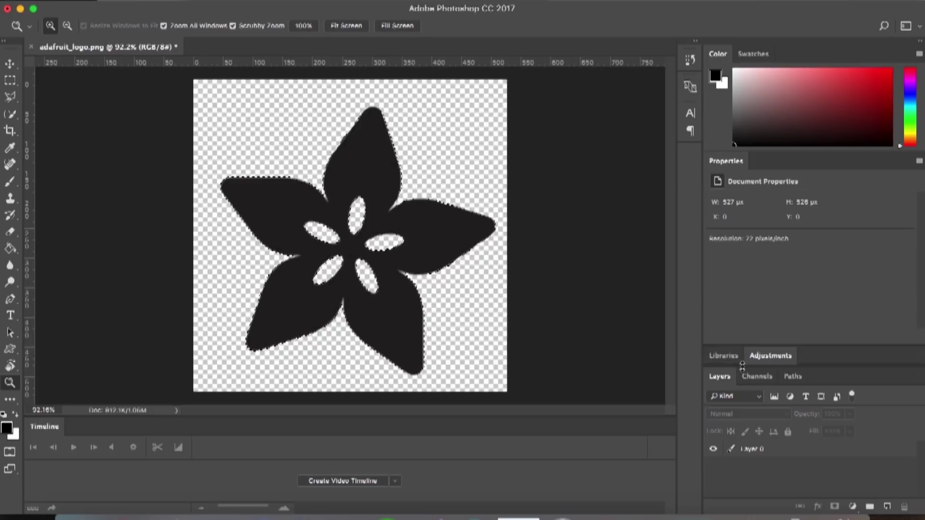
pyautogui.click(792, 377)
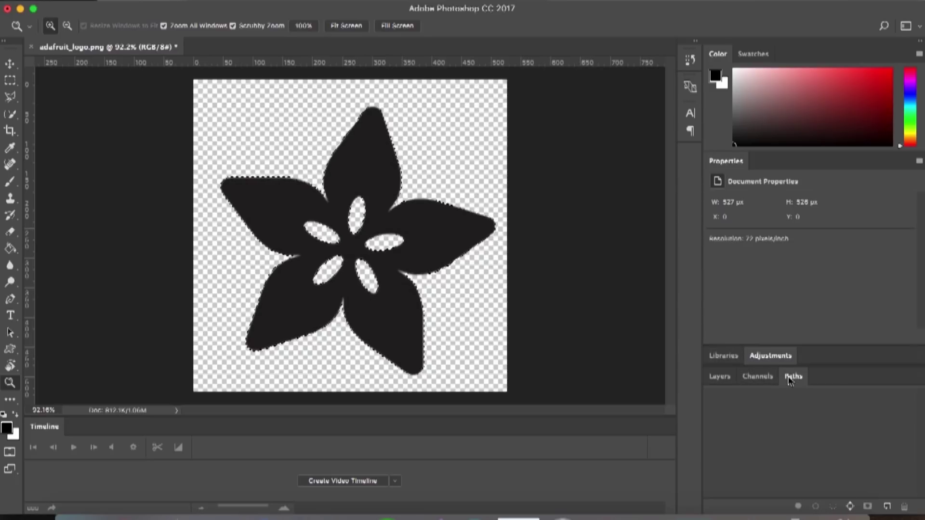
pyautogui.click(849, 507)
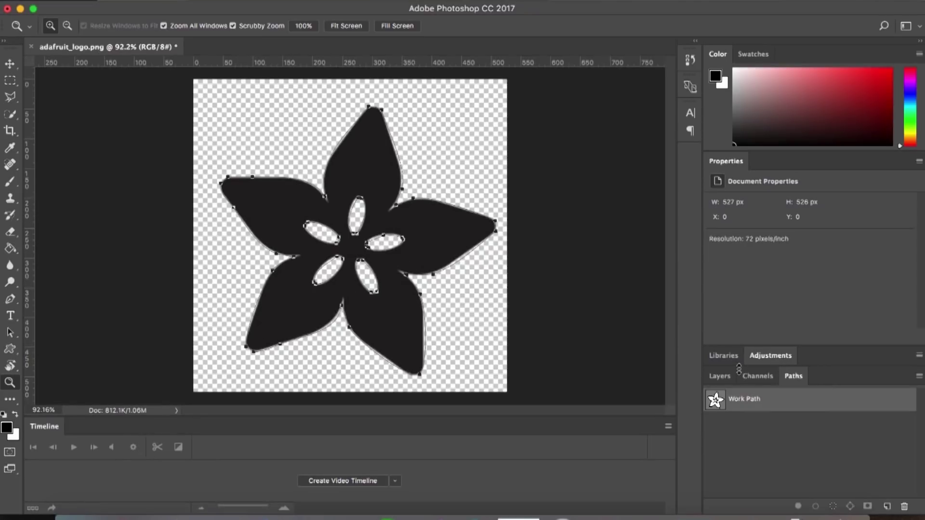
# Hide Layer 0 and smooth the uneven upper curve of the inner oval on the flower's right side with the Direct Selection Tool.
pyautogui.click(723, 378)
pyautogui.click(711, 449)
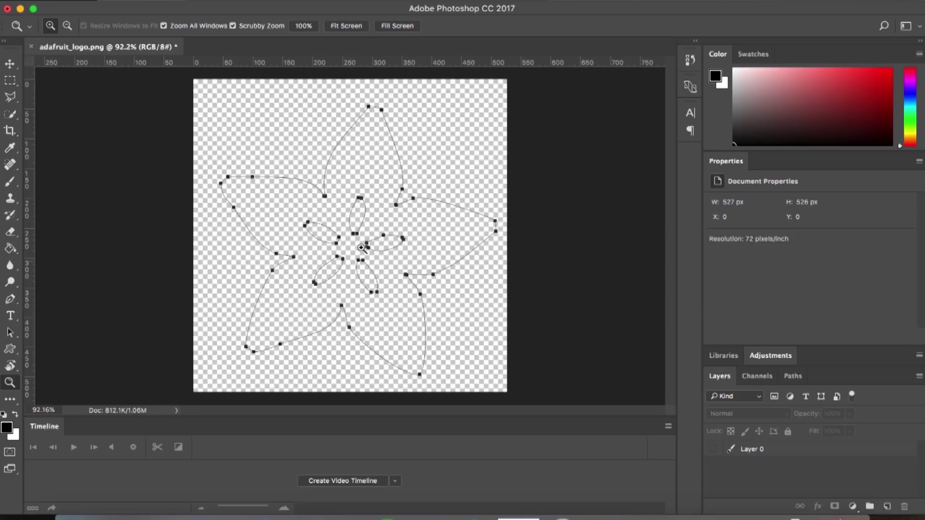
pyautogui.moveTo(357, 245); pyautogui.dragTo(398, 236)
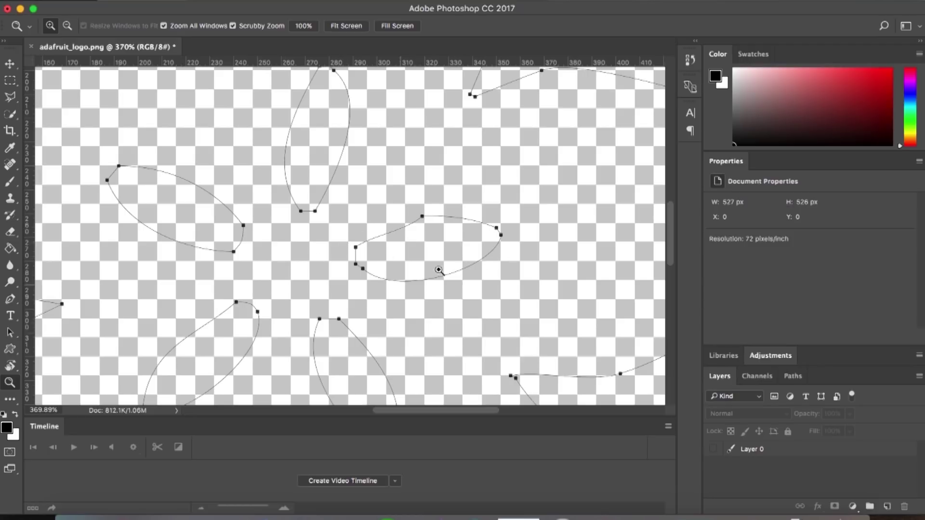
pyautogui.click(10, 333)
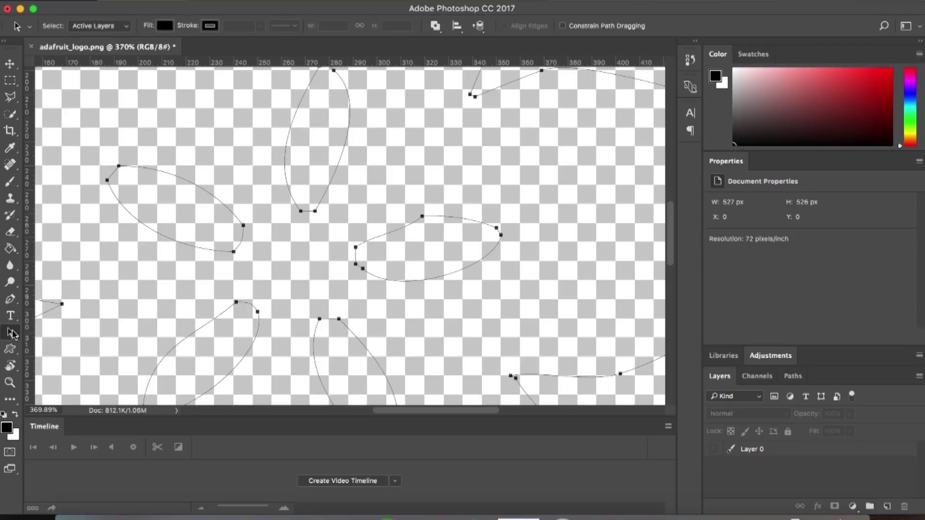
pyautogui.click(13, 333)
pyautogui.click(72, 328)
pyautogui.click(357, 246)
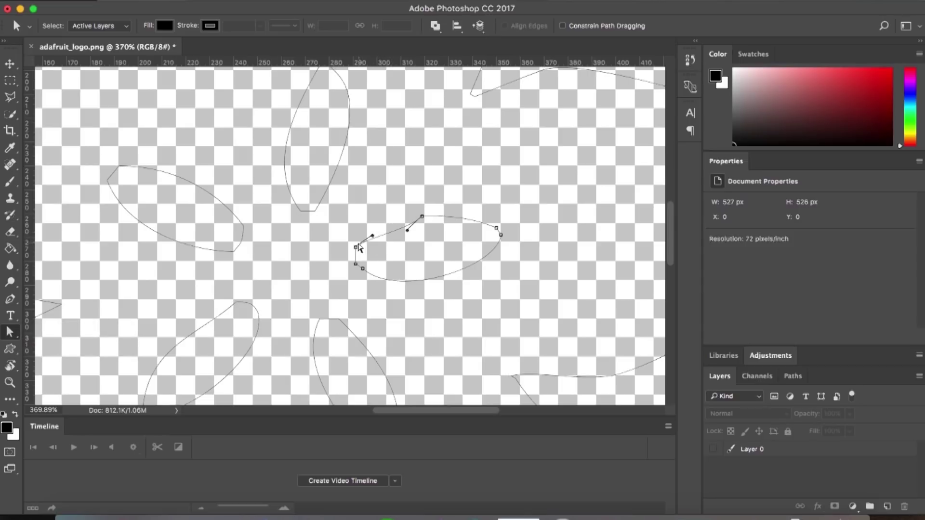
pyautogui.moveTo(371, 239); pyautogui.dragTo(403, 222)
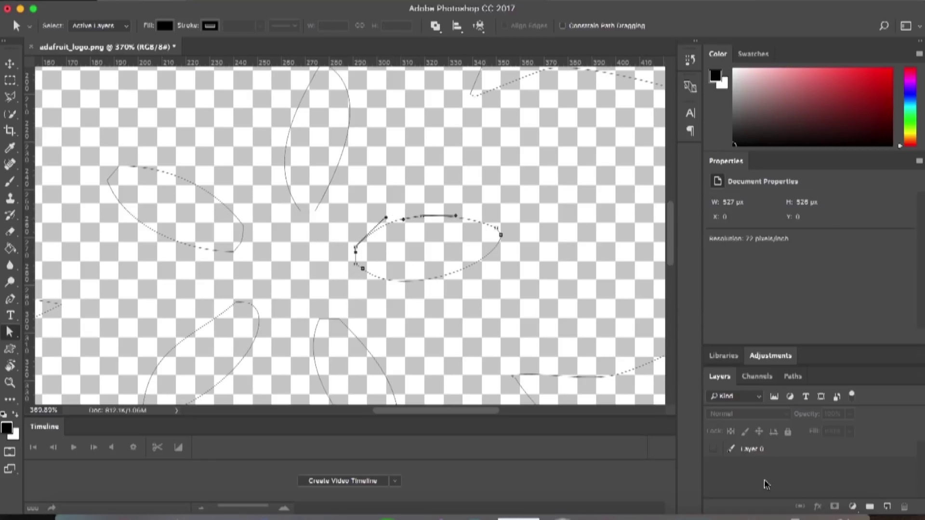
# Compare the whole edited path with the original logo by briefly showing Layer 0.
pyautogui.keyDown('alt'); pyautogui.scroll(-8, 545, 313); pyautogui.keyUp('alt')
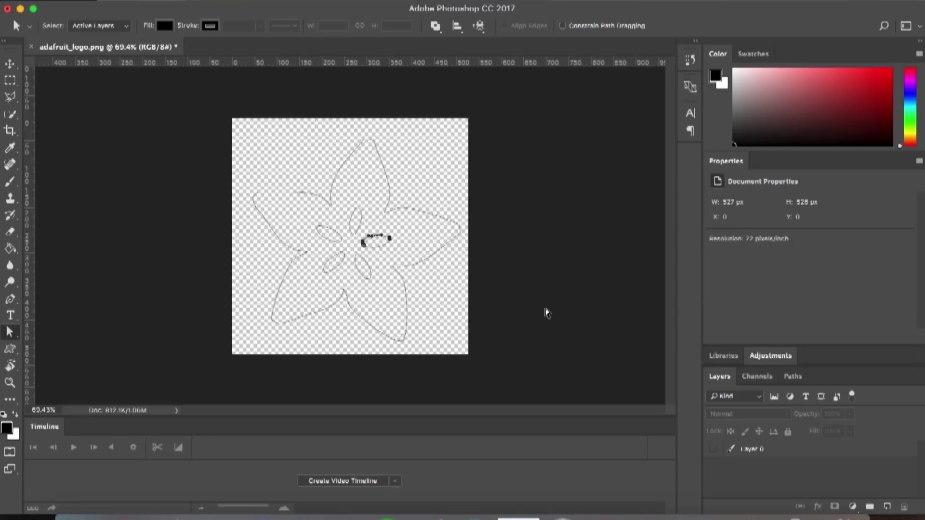
pyautogui.keyDown('alt'); pyautogui.scroll(3, 462, 289); pyautogui.keyUp('alt')
pyautogui.keyDown('alt'); pyautogui.scroll(-1, 491, 308); pyautogui.keyUp('alt')
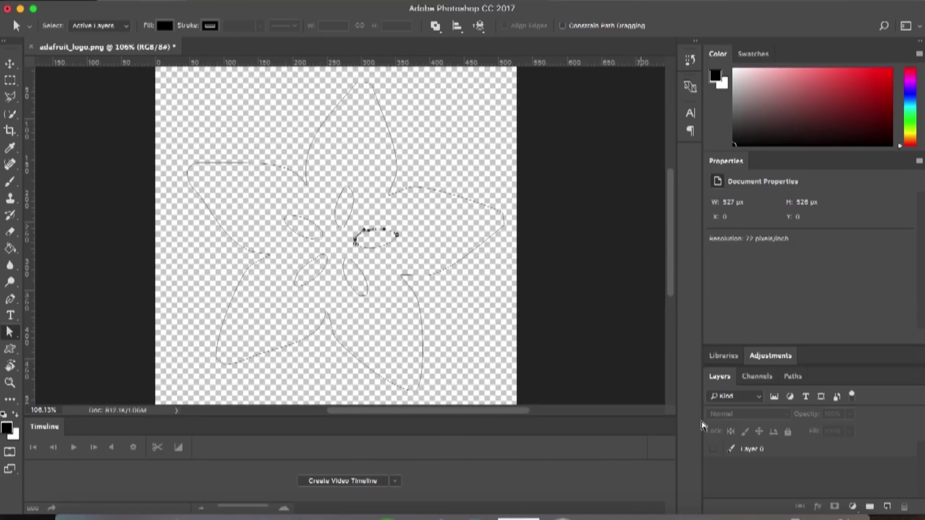
pyautogui.click(713, 450)
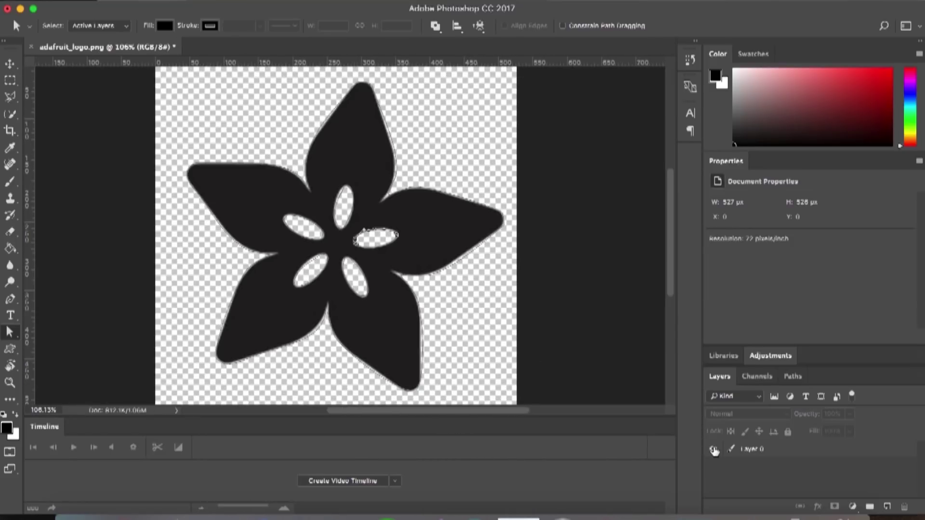
pyautogui.click(713, 450)
# Select every outline of the work path with the Path Selection Tool.
pyautogui.click(793, 376)
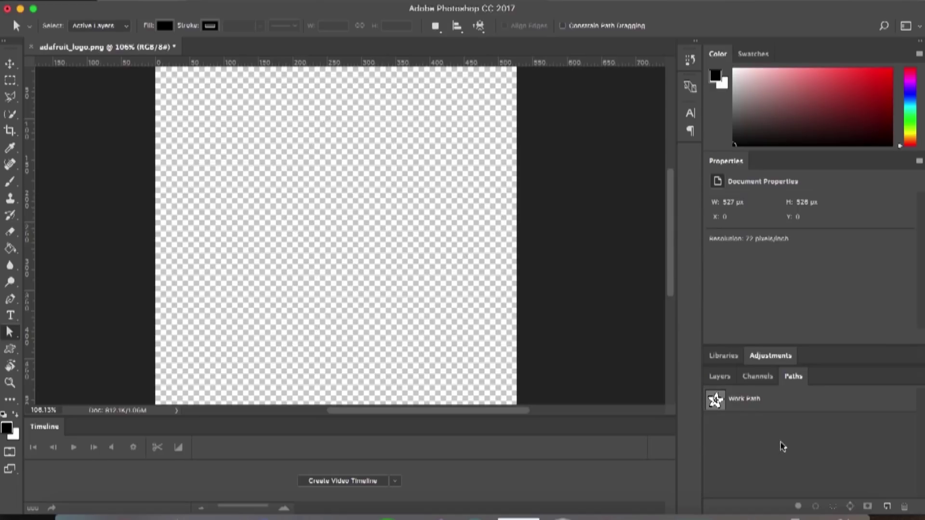
pyautogui.click(740, 397)
pyautogui.click(9, 332)
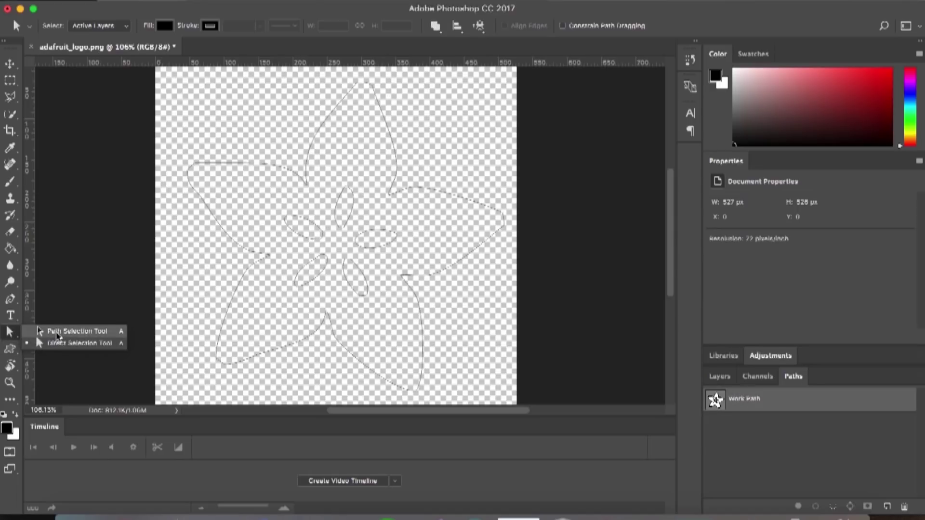
pyautogui.click(56, 331)
pyautogui.moveTo(123, 75); pyautogui.dragTo(587, 398)
# Define the selected path as a custom shape named Adafruit Logo.
pyautogui.click(147, 1)
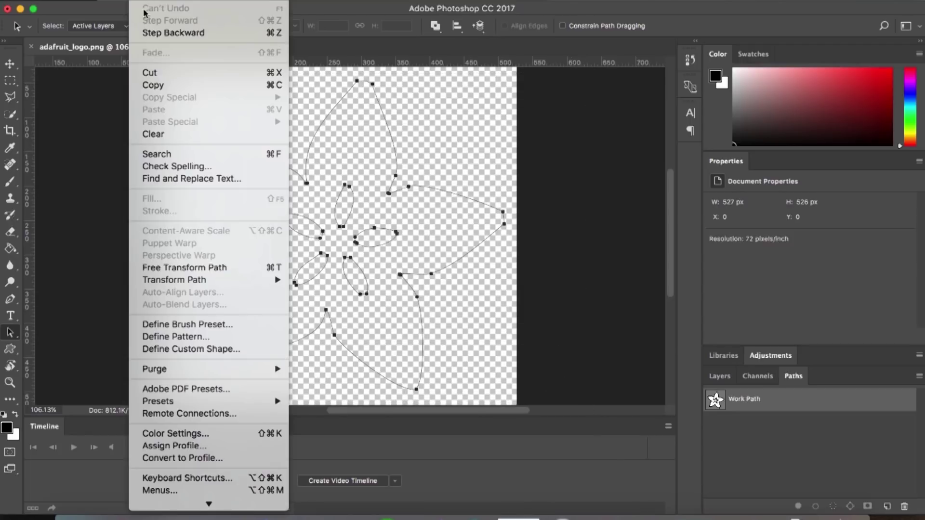
pyautogui.click(229, 354)
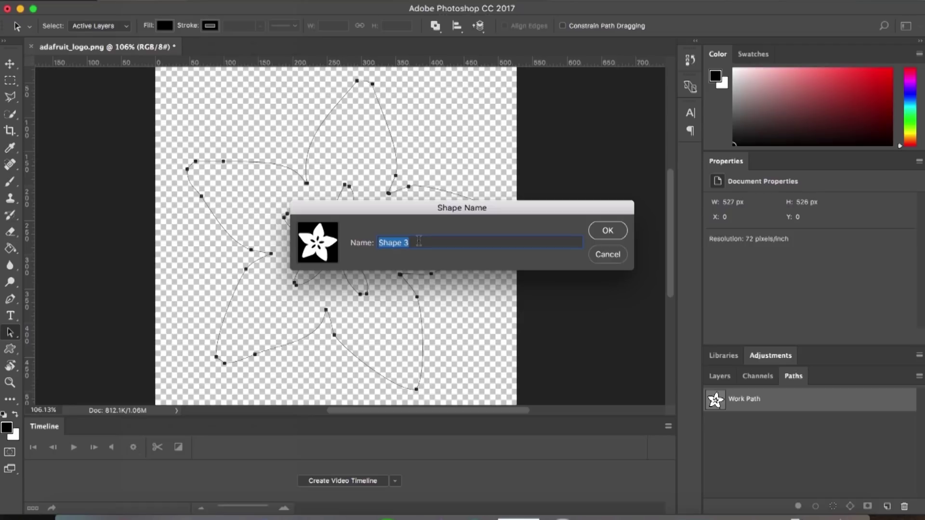
pyautogui.write('Adafruit Logo')
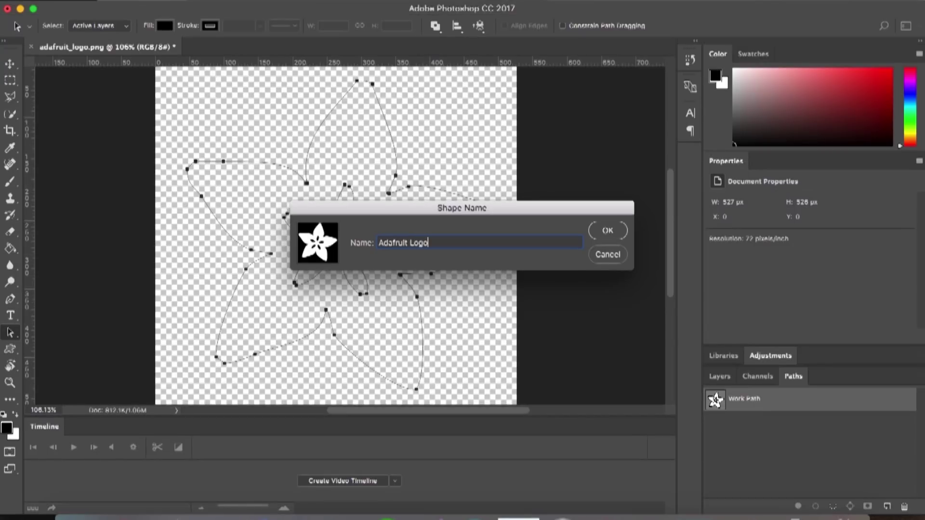
pyautogui.press('Return')
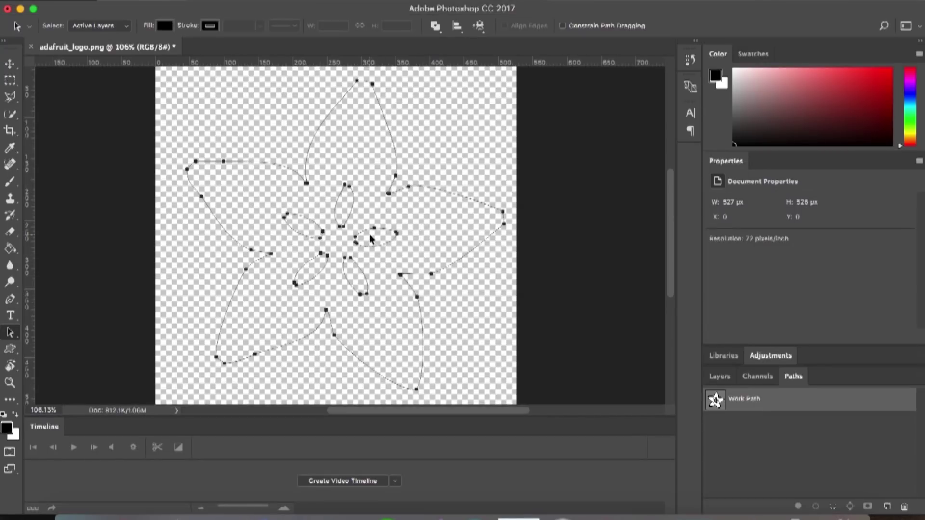
# Deselect the work path and add a new empty layer above Layer 0.
pyautogui.click(809, 442)
pyautogui.click(719, 377)
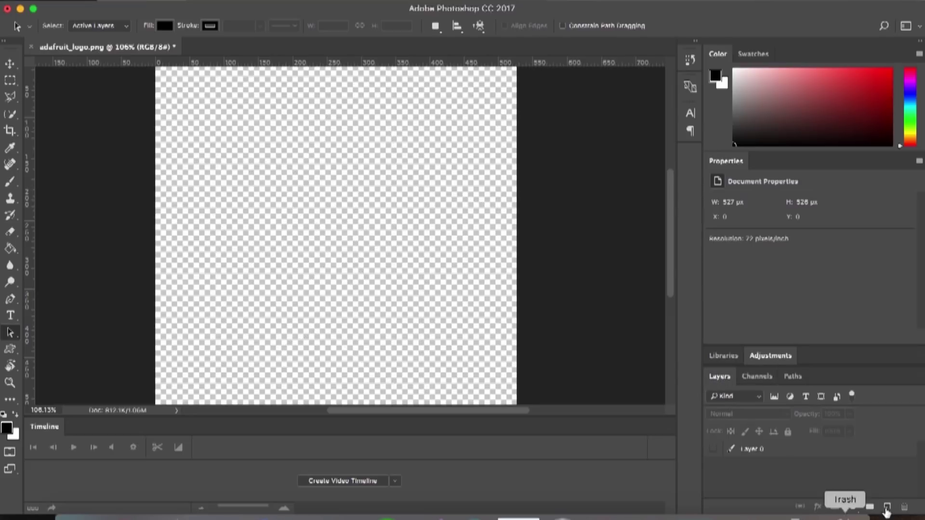
pyautogui.click(887, 506)
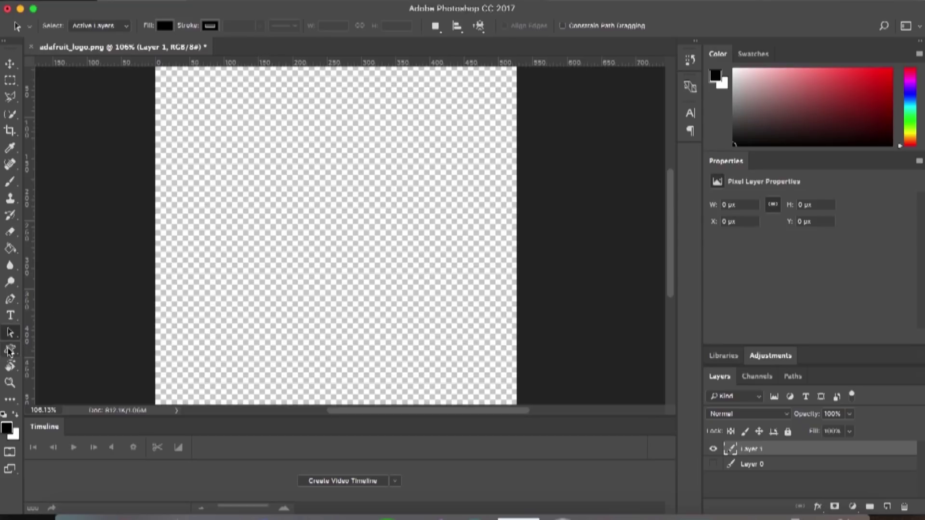
# Draw the saved flower logo custom shape across the canvas, about 479 by 468 px.
pyautogui.click(9, 350)
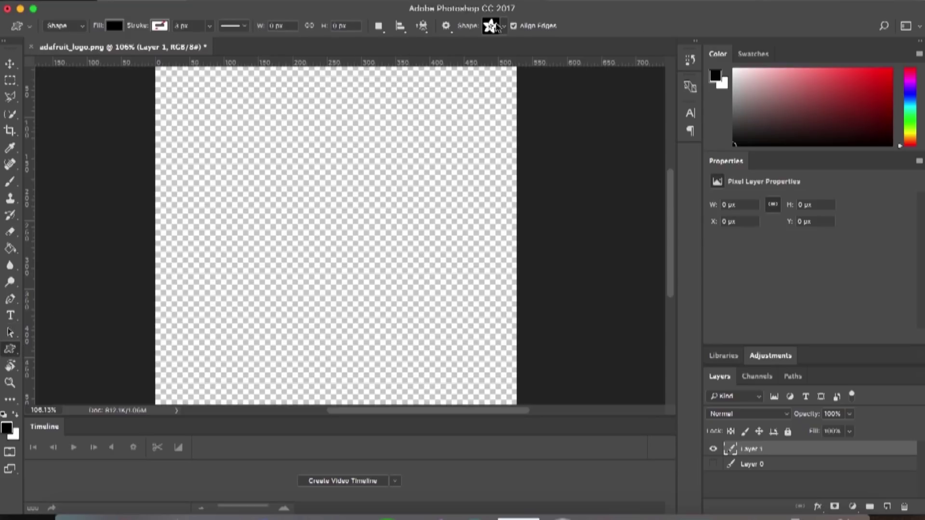
pyautogui.click(498, 27)
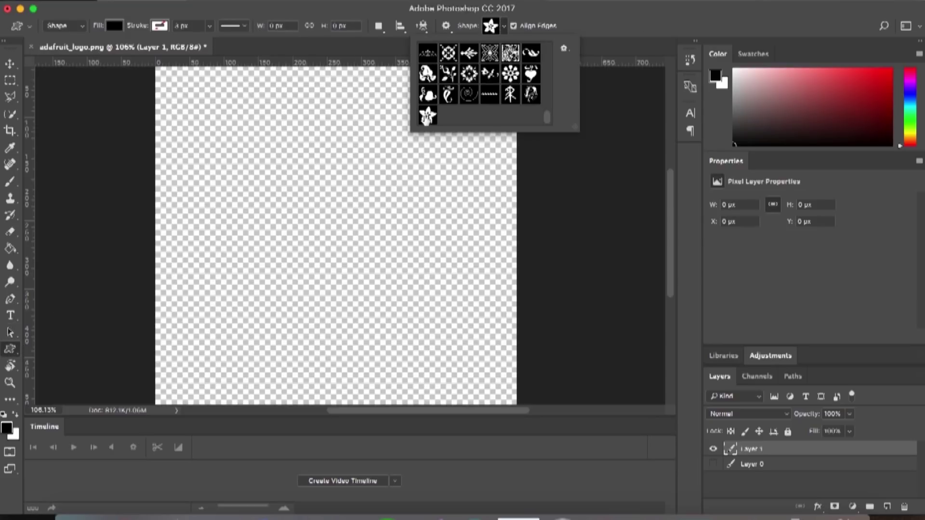
pyautogui.scroll(6, 547, 115)
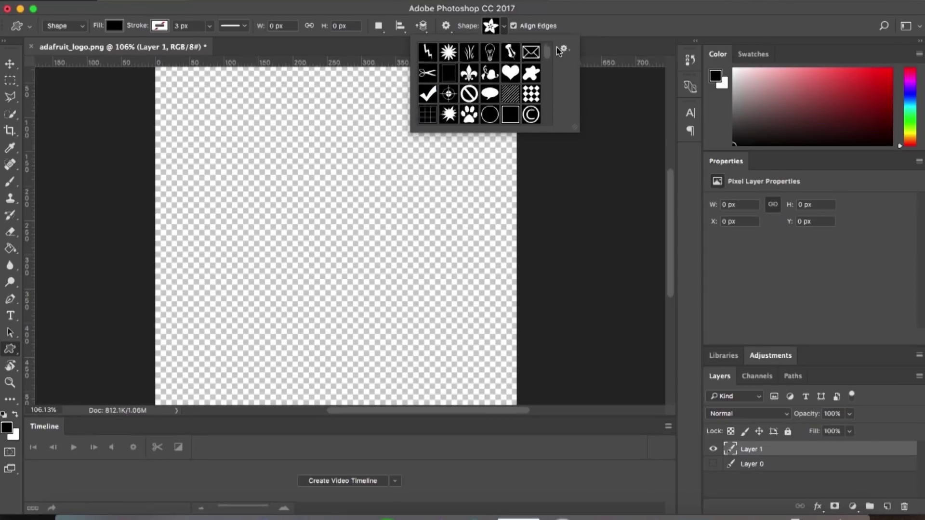
pyautogui.scroll(-6, 550, 114)
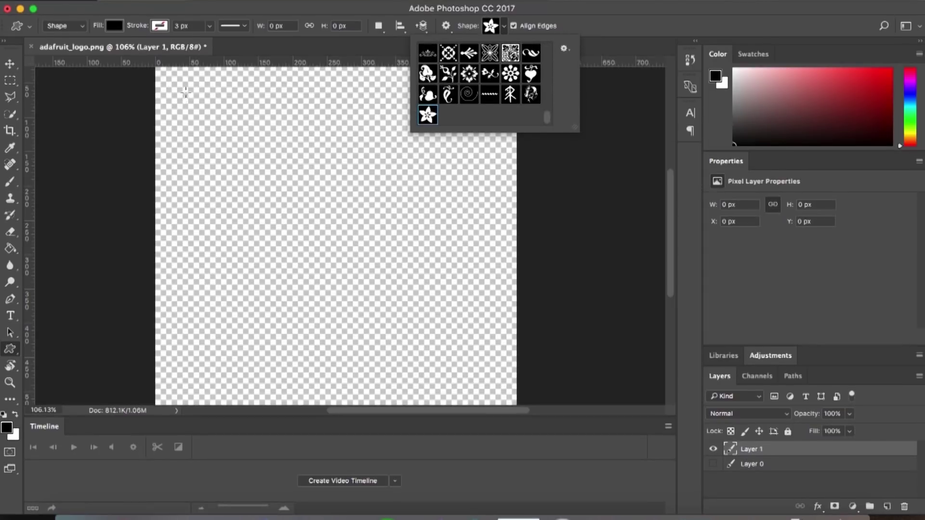
pyautogui.moveTo(170, 78); pyautogui.dragTo(572, 398)
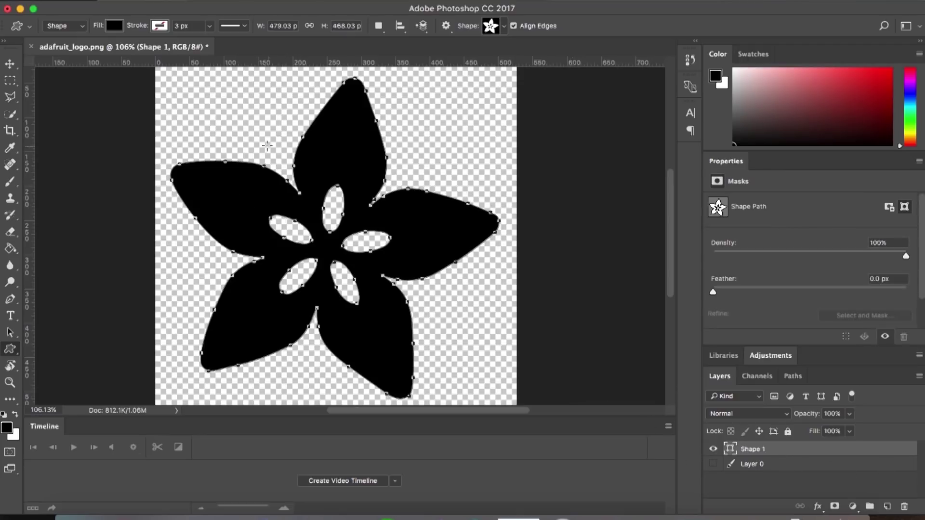
# Export the artwork in SVG format as adafruit_logo.svg into the Adafruit Logo Pewter folder.
pyautogui.click(114, 5)
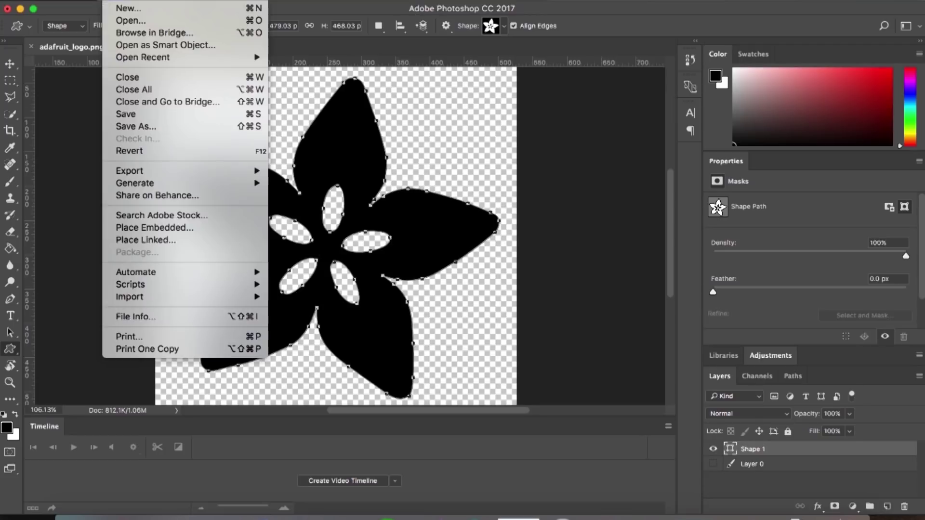
pyautogui.moveTo(205, 174)
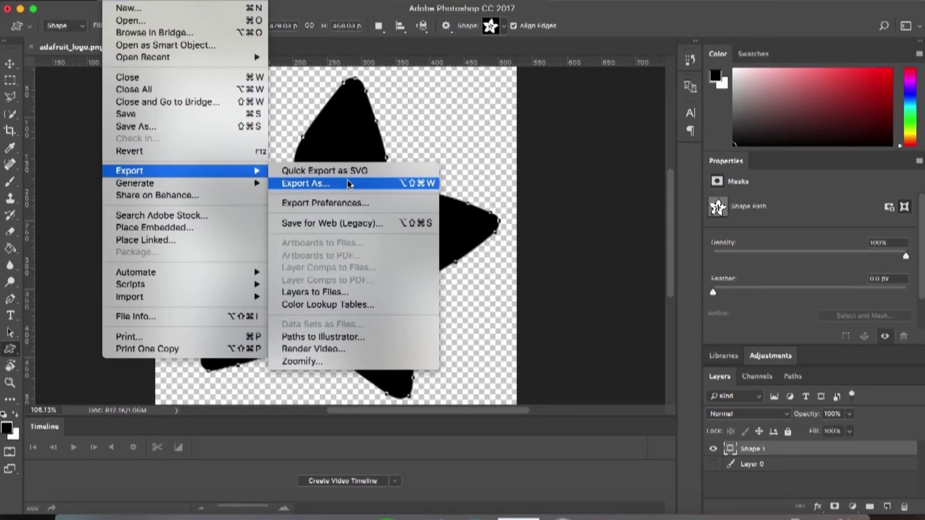
pyautogui.click(308, 183)
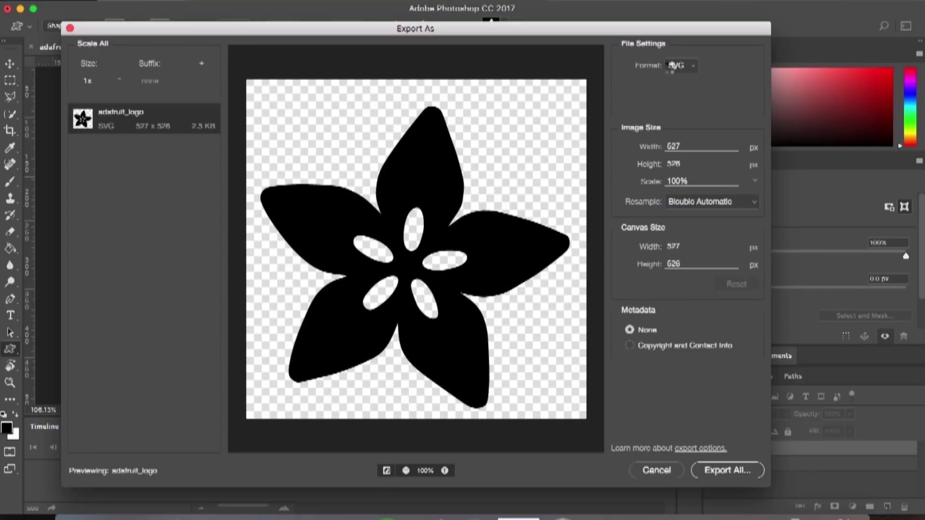
pyautogui.click(680, 66)
pyautogui.click(679, 105)
pyautogui.click(736, 471)
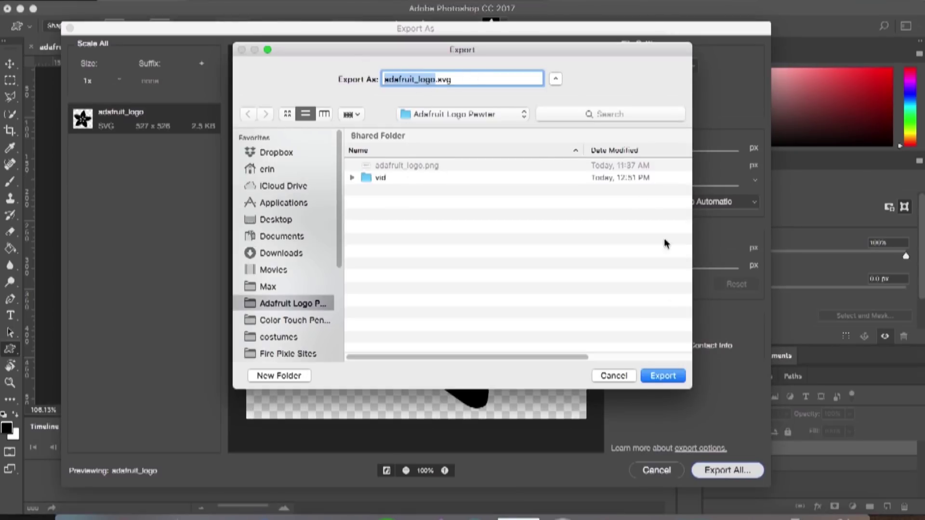
pyautogui.click(663, 376)
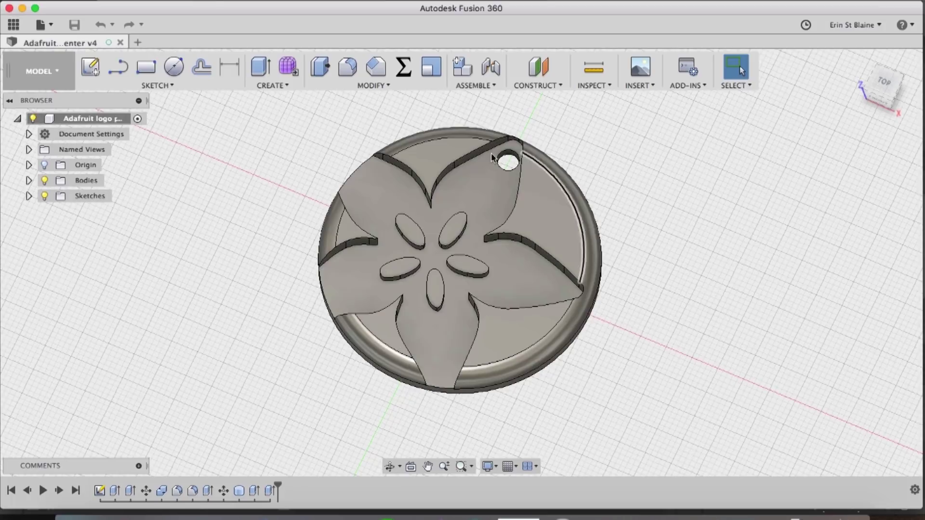
# Switch to Fusion 360 and start a new empty design.
pyautogui.moveTo(884, 79)
pyautogui.mouseDown()
pyautogui.moveTo(878, 46)
pyautogui.moveTo(883, 87)
pyautogui.mouseUp()
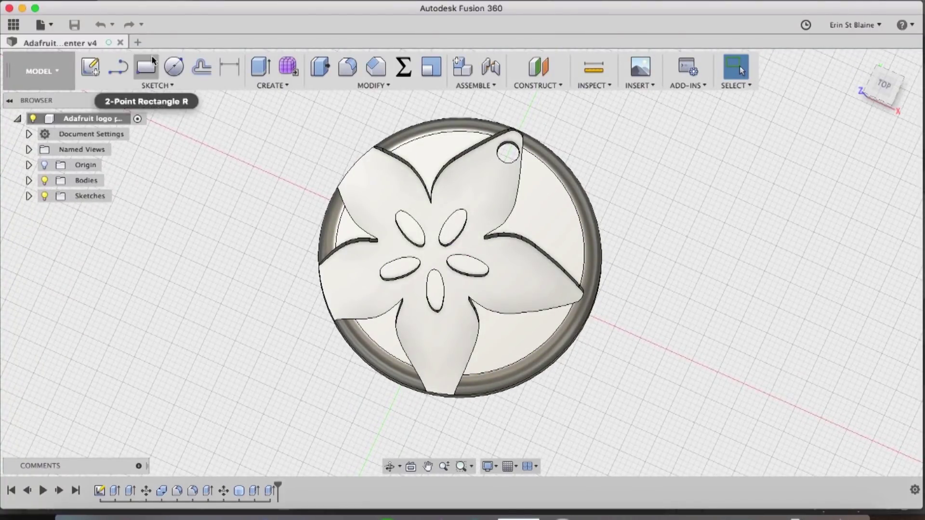
pyautogui.click(139, 44)
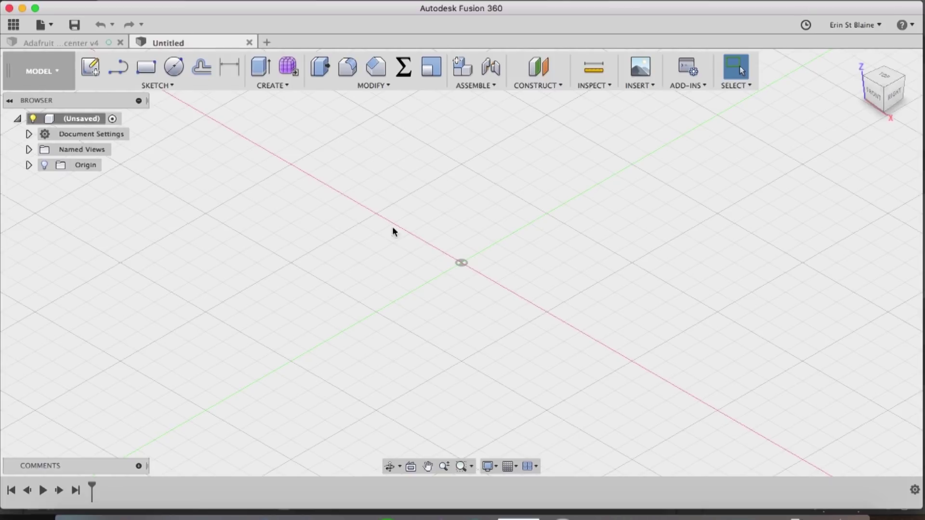
# Sketch a 50 mm diameter circle centred on the origin on the horizontal plane.
pyautogui.click(174, 67)
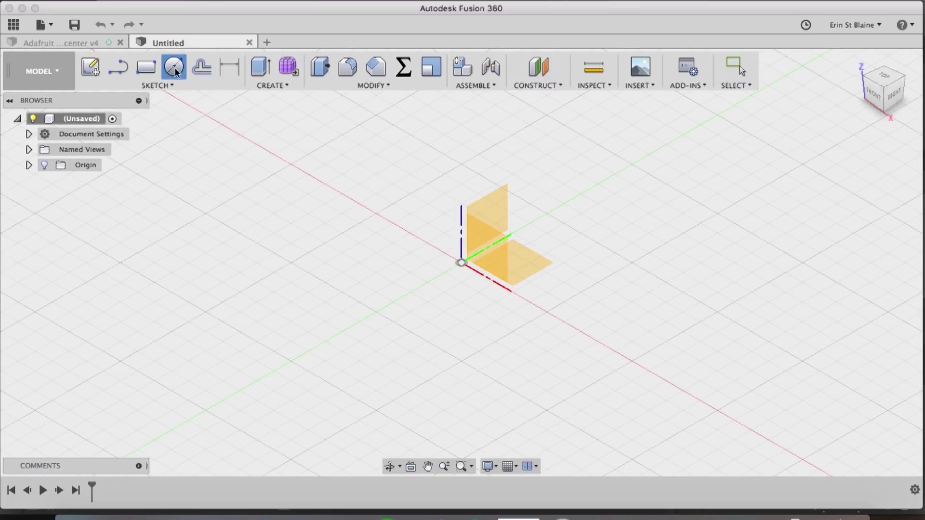
pyautogui.click(512, 264)
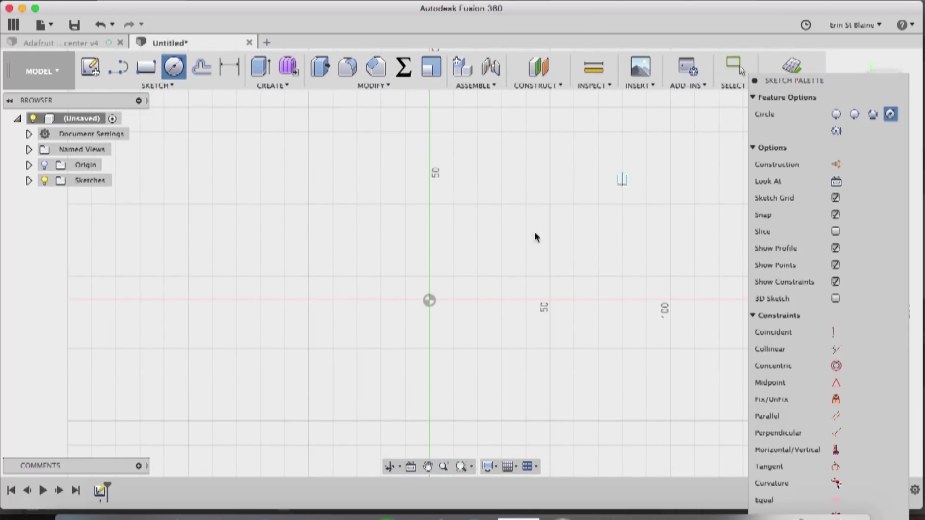
pyautogui.click(430, 301)
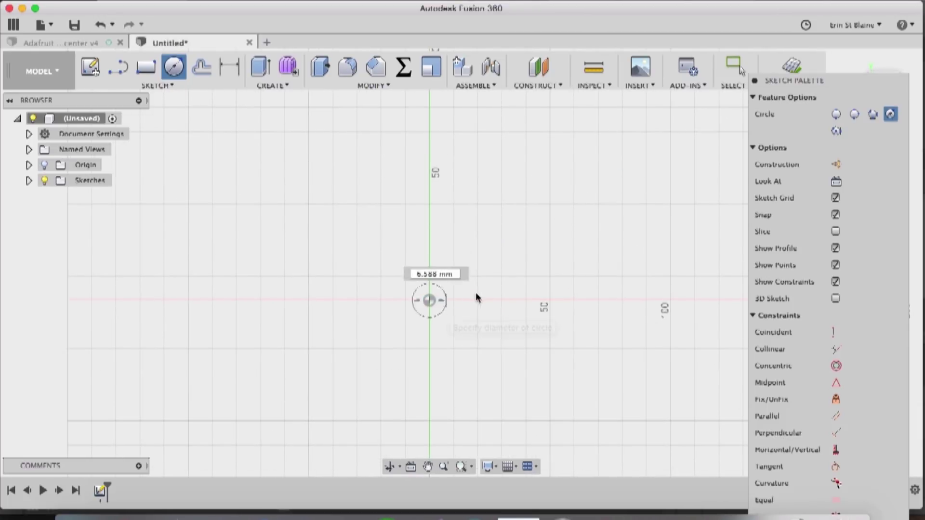
pyautogui.write('40mm')
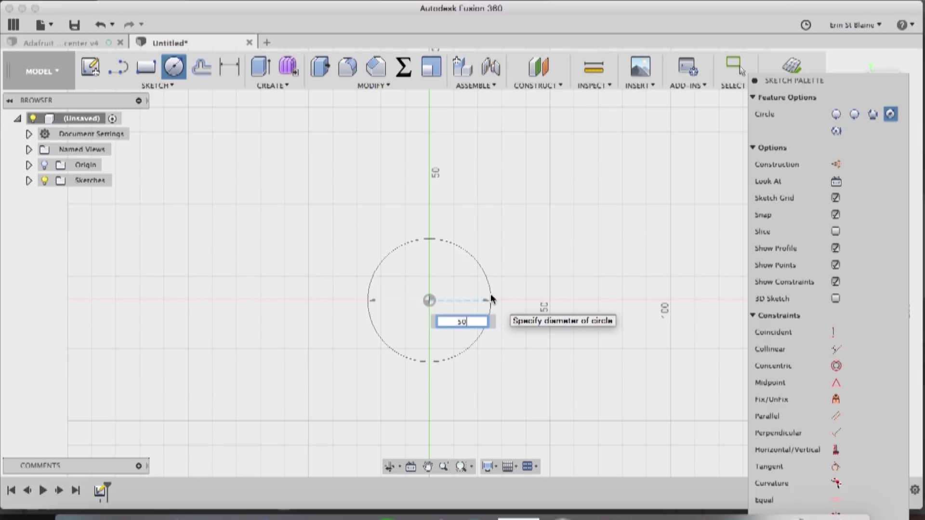
pyautogui.press('Tab')
pyautogui.write('50mm')
pyautogui.click(490, 299)
pyautogui.press('Escape')
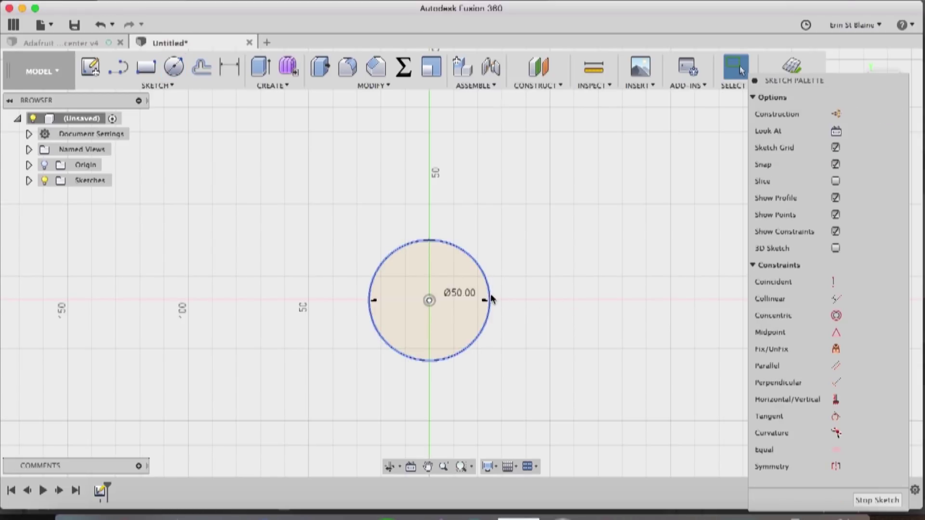
# Insert adafruit_logo.svg from the Adafruit Logo Pewter folder into the circle sketch.
pyautogui.click(649, 85)
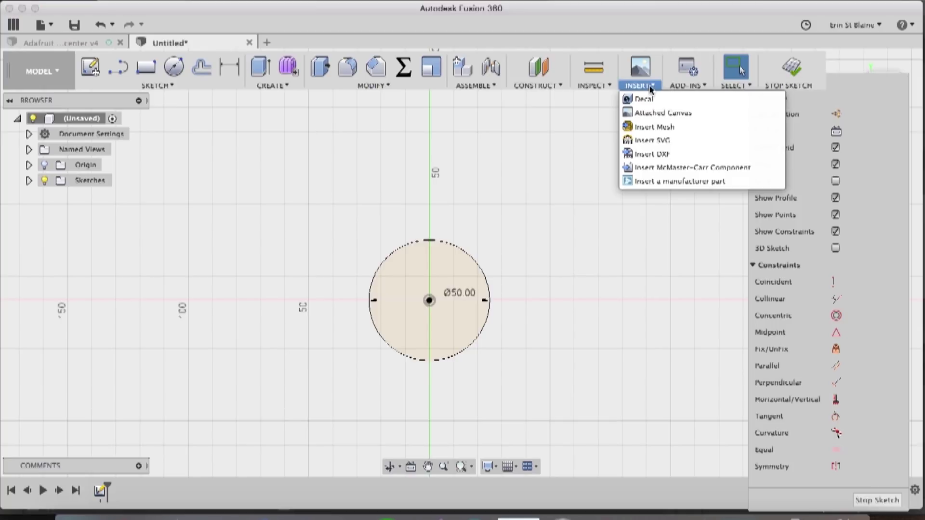
pyautogui.click(660, 143)
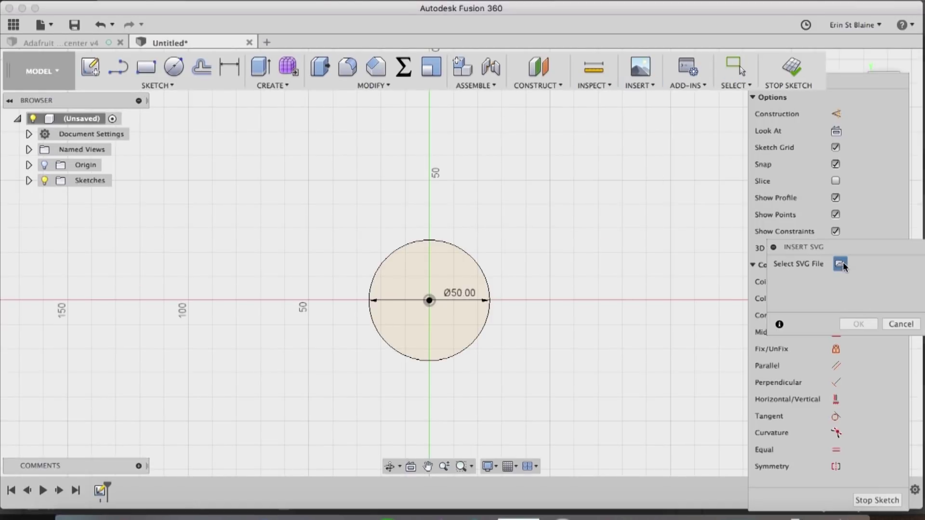
pyautogui.click(840, 263)
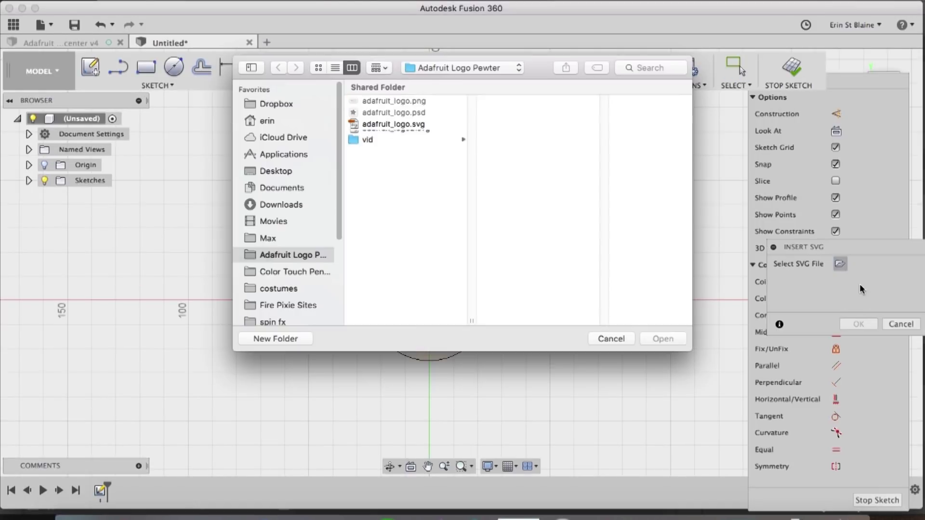
pyautogui.click(395, 124)
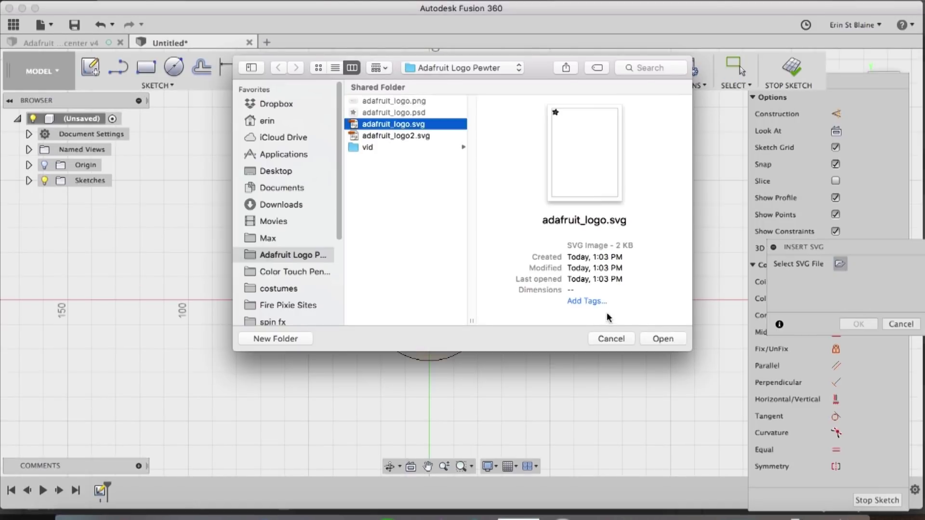
pyautogui.click(663, 339)
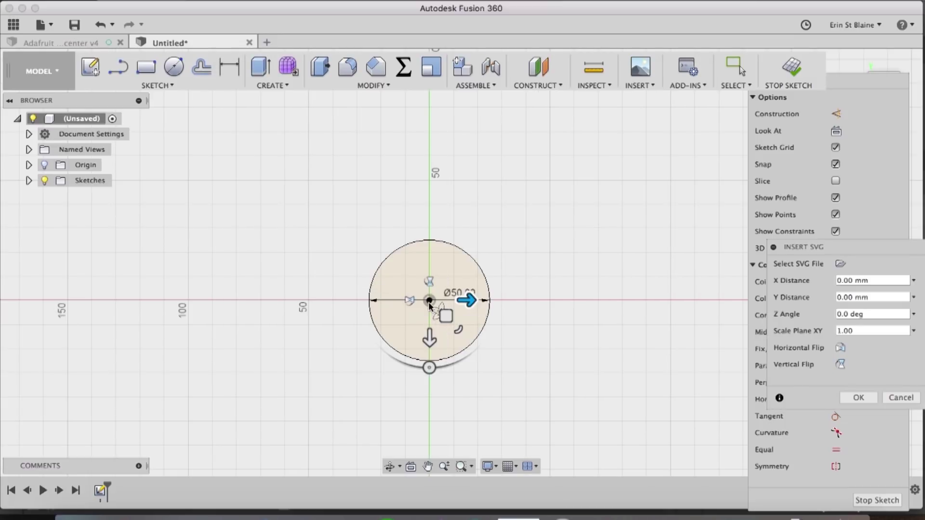
# Scale the flower logo up to roughly the circle's size, position it over the circle and finish the sketch.
pyautogui.moveTo(459, 330); pyautogui.dragTo(807, 481)
pyautogui.moveTo(835, 488); pyautogui.dragTo(771, 484)
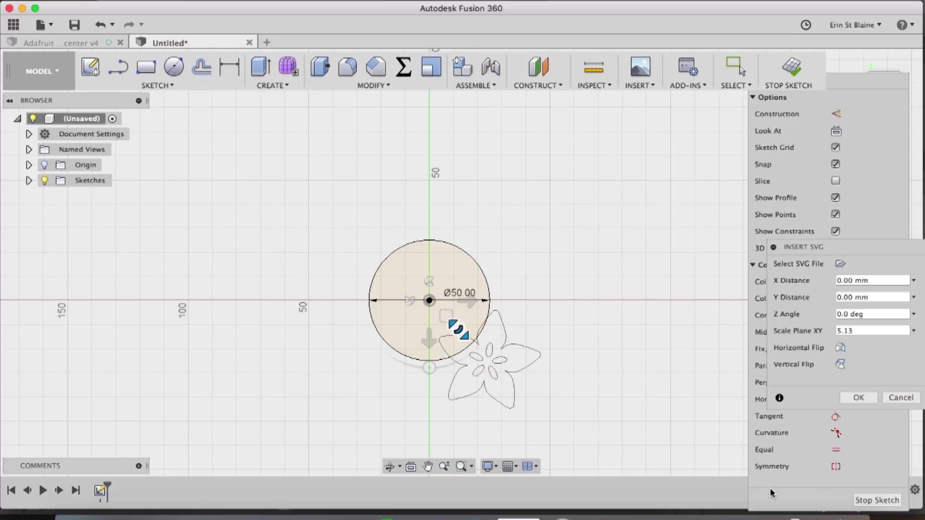
pyautogui.moveTo(446, 316); pyautogui.dragTo(370, 249)
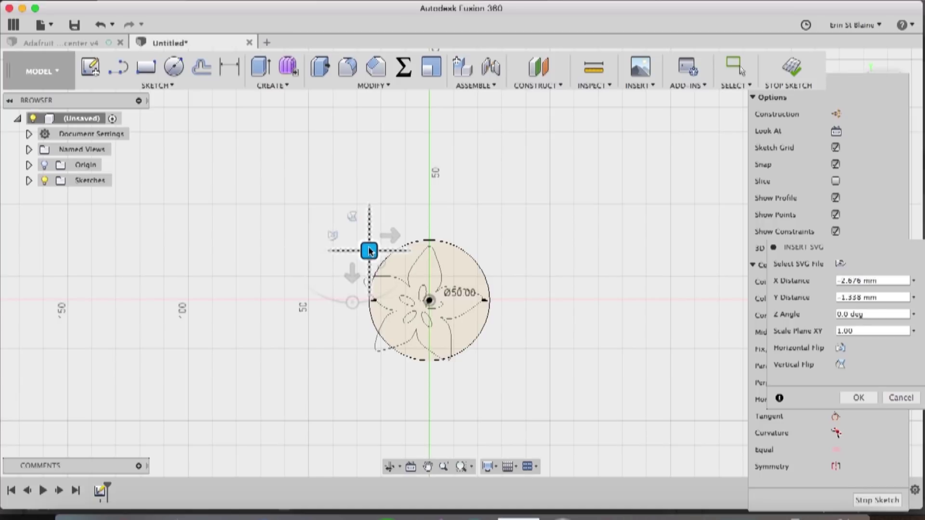
pyautogui.moveTo(383, 264); pyautogui.dragTo(367, 254)
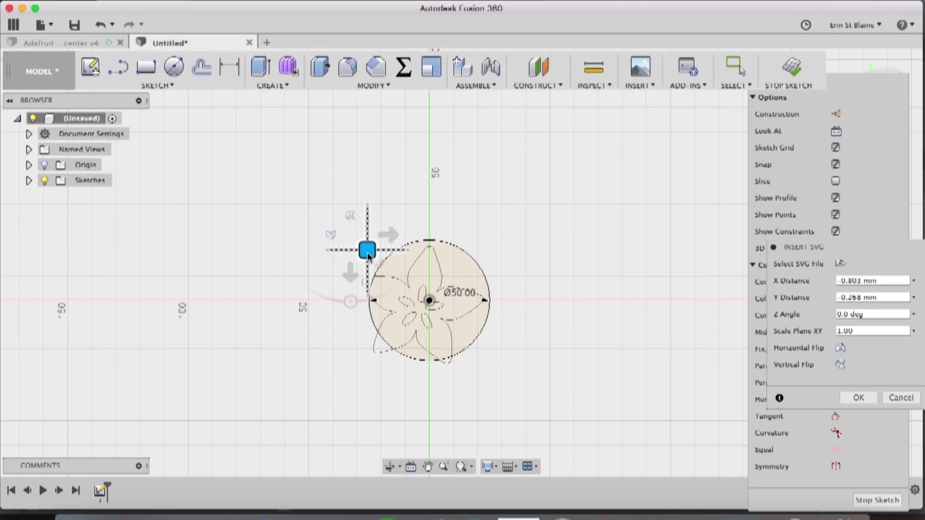
pyautogui.moveTo(367, 254); pyautogui.dragTo(367, 253)
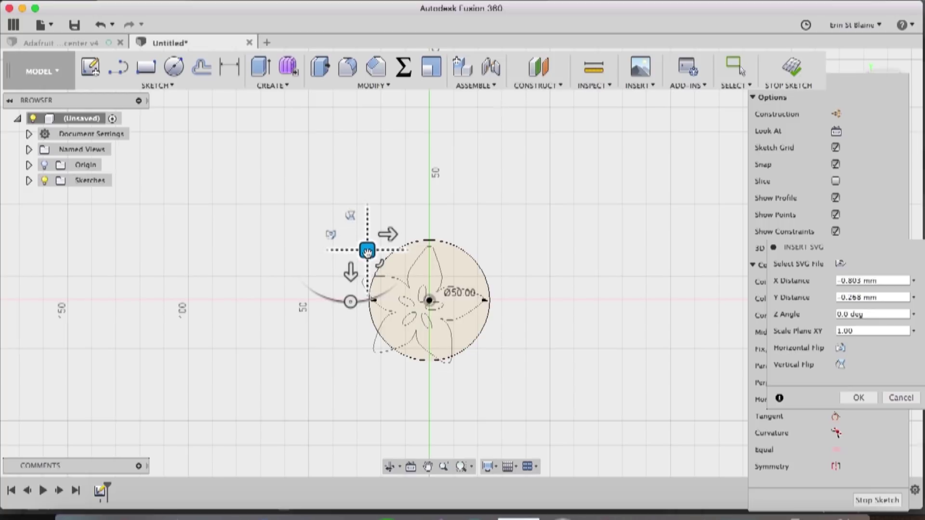
pyautogui.click(858, 398)
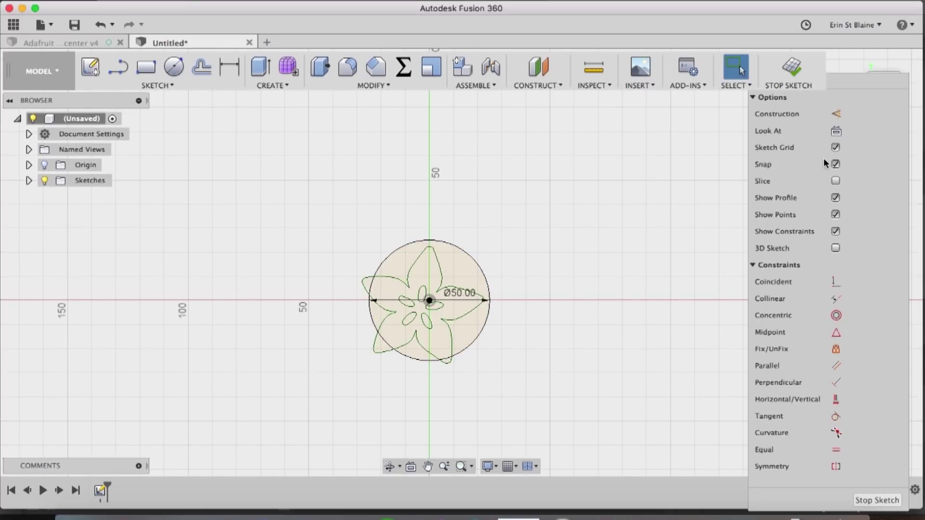
pyautogui.click(877, 501)
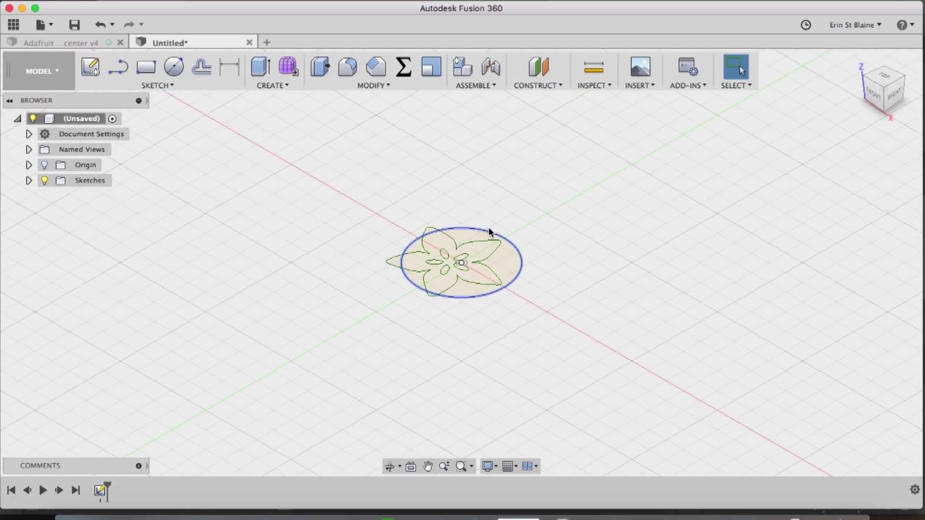
# Start an extrusion with every region inside the circle selected, including the flower, its surroundings and the five small ovals.
pyautogui.click(885, 82)
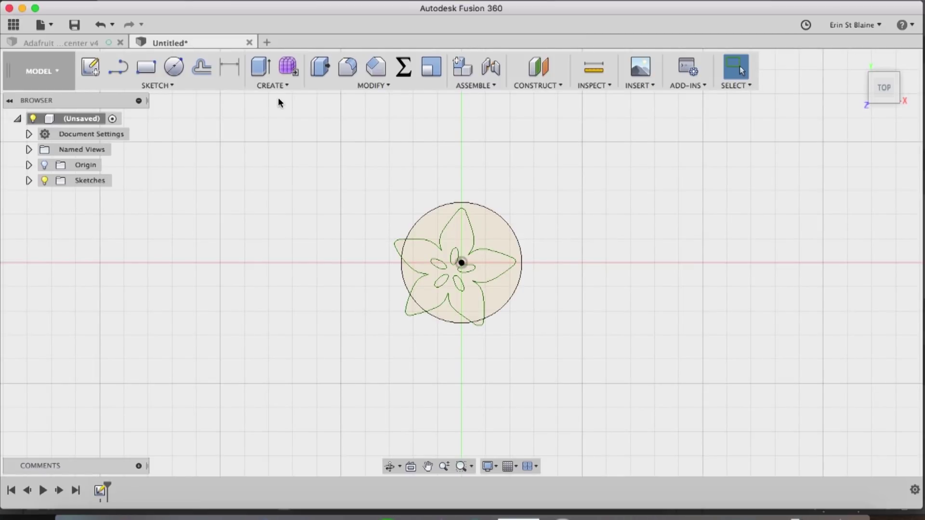
pyautogui.press('e')
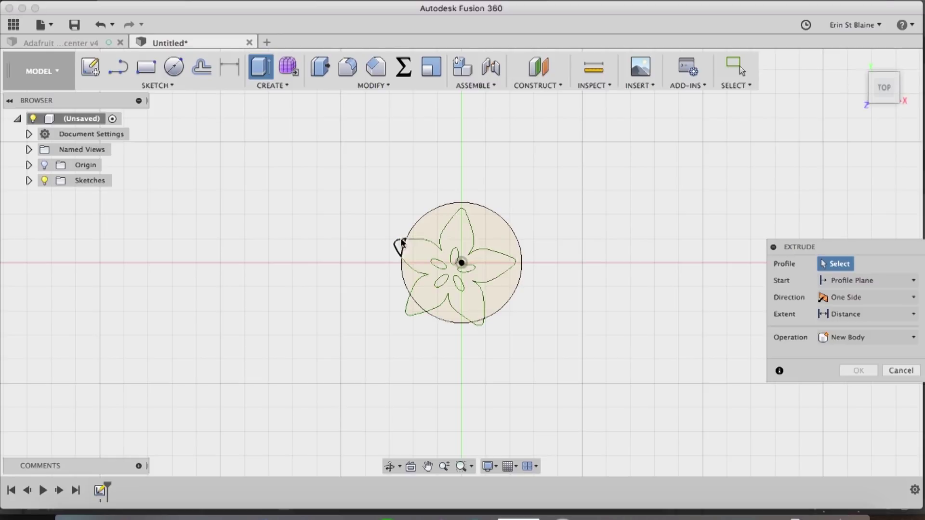
pyautogui.click(424, 223)
pyautogui.click(414, 279)
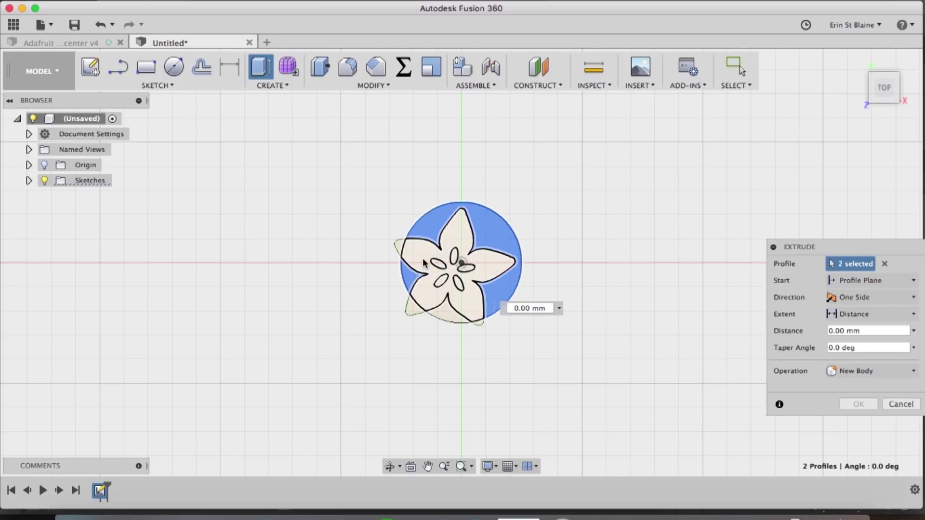
pyautogui.click(423, 262)
pyautogui.click(449, 314)
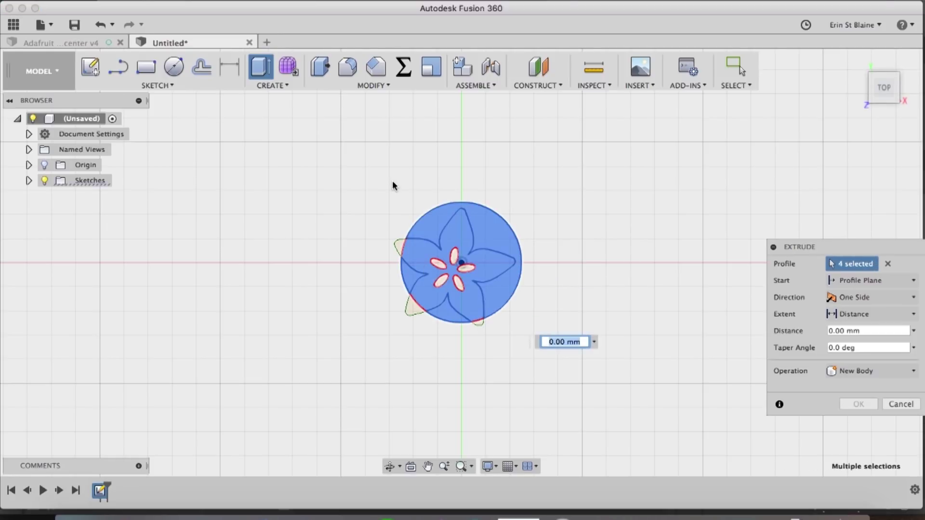
pyautogui.click(438, 264)
pyautogui.click(454, 255)
pyautogui.click(466, 269)
pyautogui.click(458, 282)
pyautogui.click(440, 284)
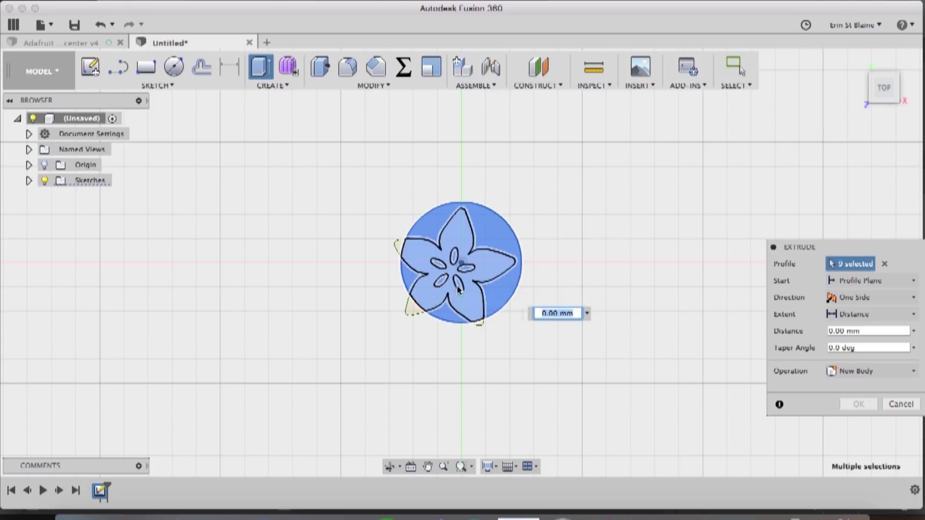
# Extrude the selected circle regions 5 mm to one side as a new body.
pyautogui.click(884, 101)
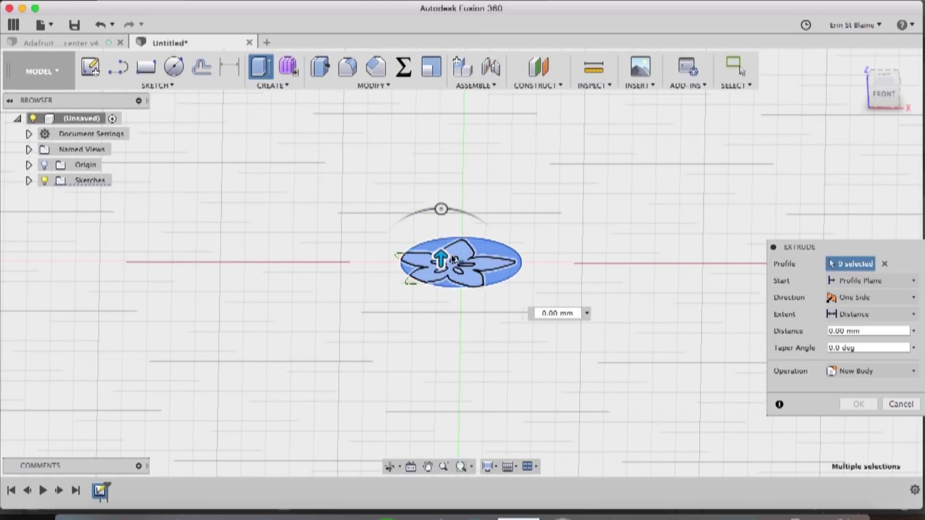
pyautogui.moveTo(443, 241)
pyautogui.mouseDown()
pyautogui.moveTo(441, 226)
pyautogui.moveTo(441, 241)
pyautogui.mouseUp()
pyautogui.click(543, 301)
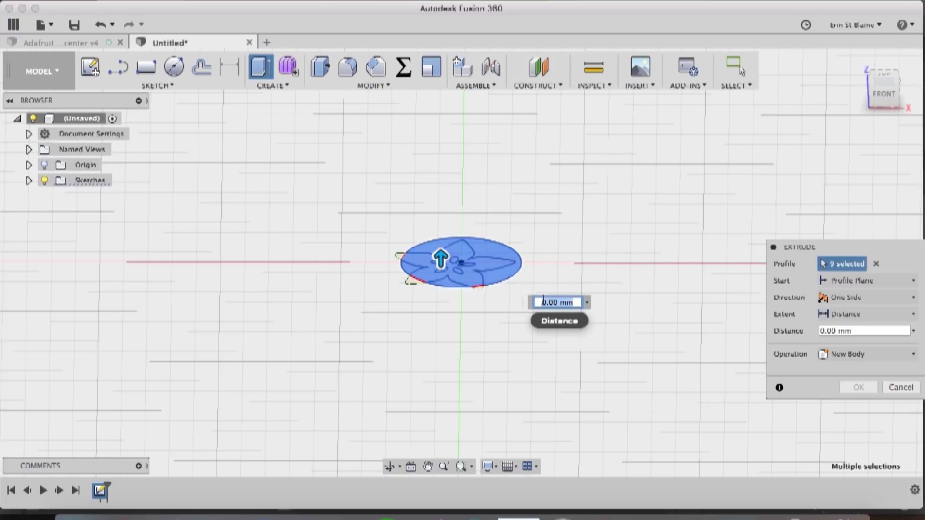
pyautogui.write('5mm')
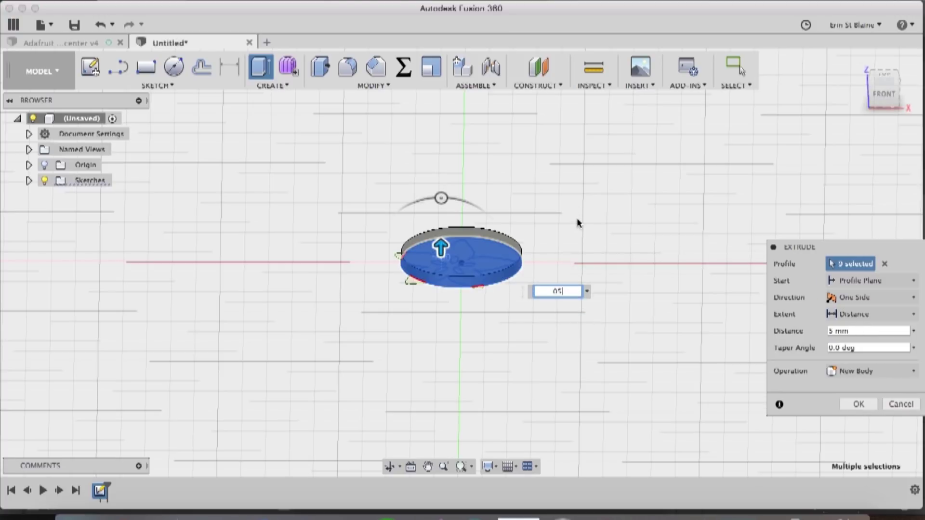
pyautogui.press('Tab')
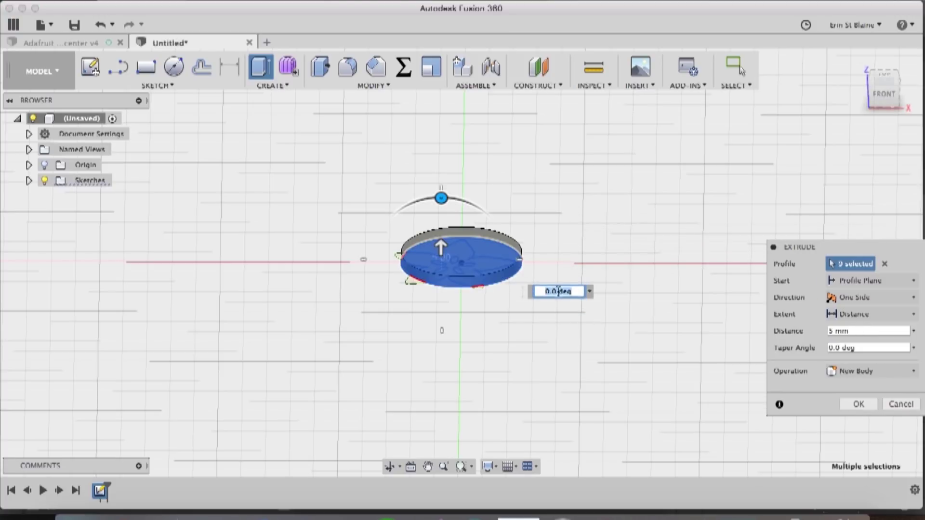
pyautogui.click(857, 406)
# Show Sketch1 again and hide the disc body, Body1.
pyautogui.click(884, 77)
pyautogui.keyDown('shift'); pyautogui.moveTo(461, 262); pyautogui.dragTo(461, 231, button='middle'); pyautogui.keyUp('shift')
pyautogui.keyDown('shift'); pyautogui.moveTo(536, 200); pyautogui.dragTo(537, 206, button='middle'); pyautogui.keyUp('shift')
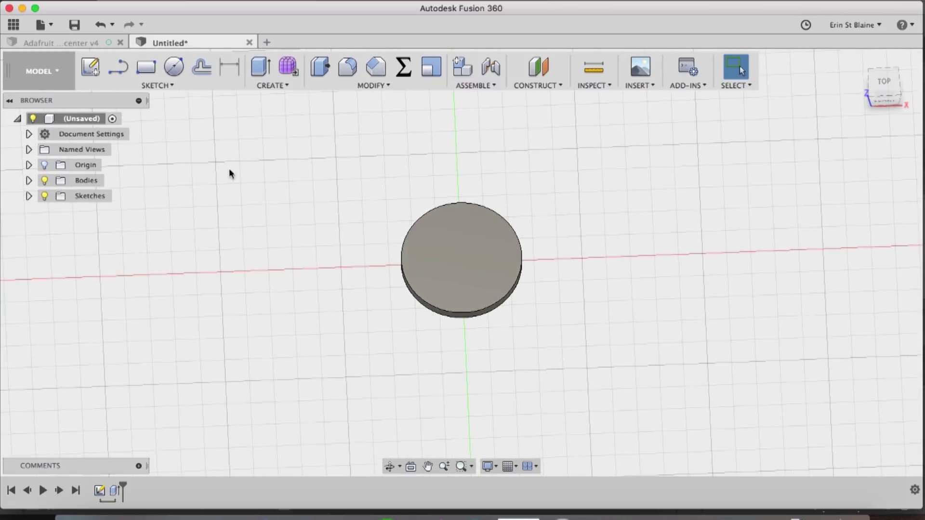
pyautogui.click(29, 195)
pyautogui.click(56, 211)
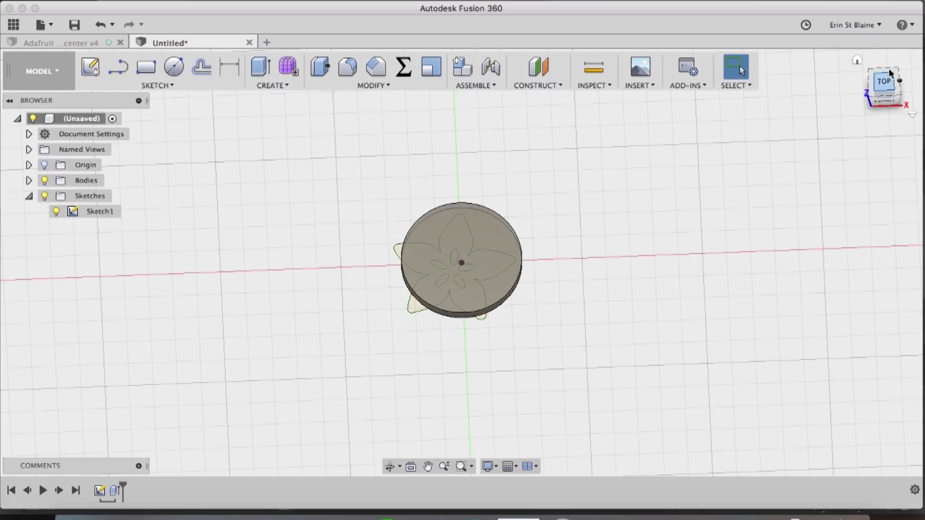
pyautogui.moveTo(884, 82)
pyautogui.mouseDown()
pyautogui.moveTo(886, 56)
pyautogui.moveTo(884, 77)
pyautogui.mouseUp()
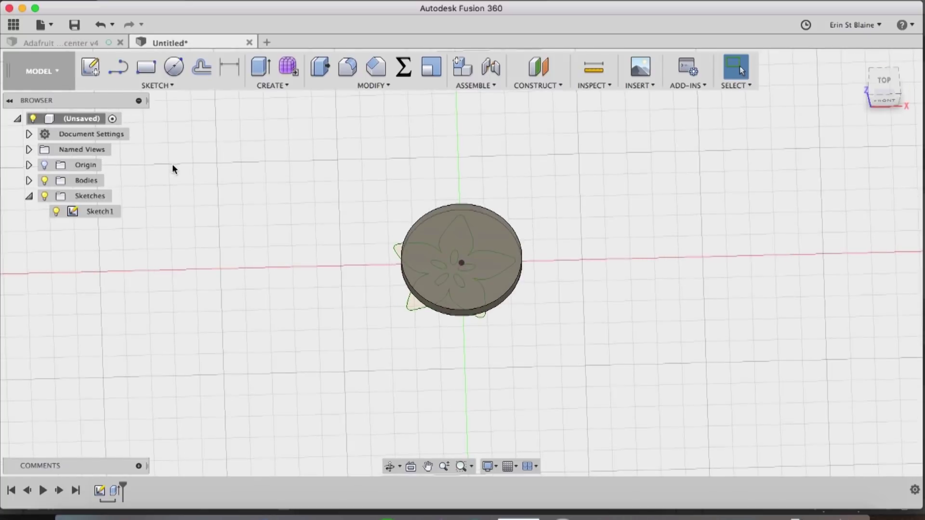
pyautogui.click(28, 180)
pyautogui.click(56, 196)
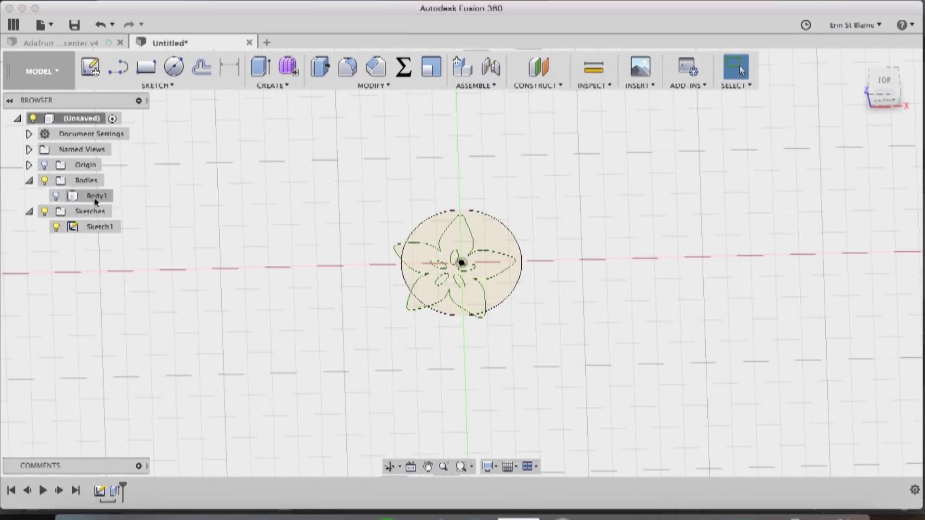
# Extrude the flower profile inside the circle, without its five ovals, 10 mm as a new body.
pyautogui.click(422, 260)
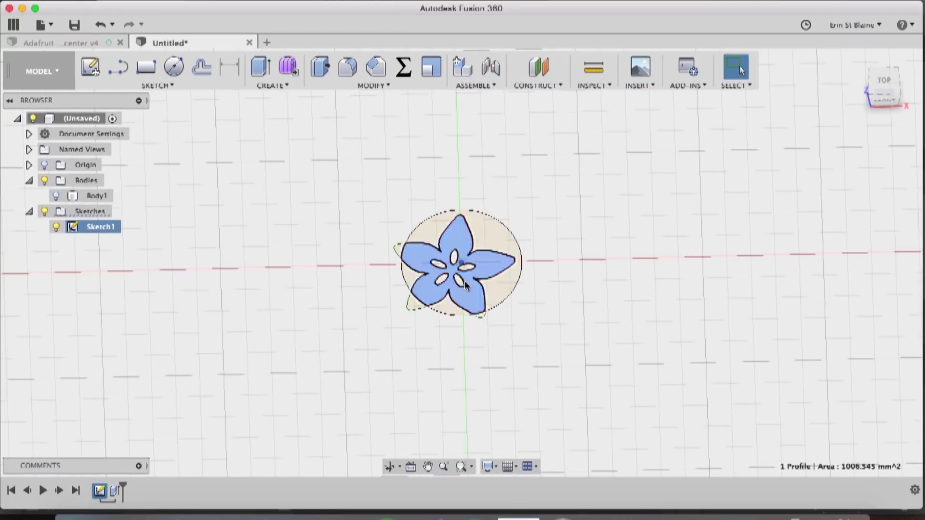
pyautogui.press('e')
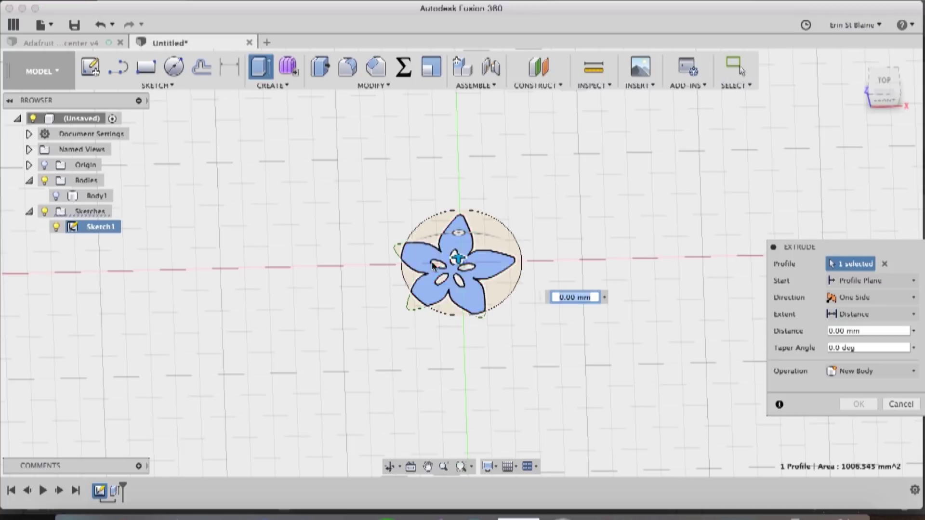
pyautogui.write('20')
pyautogui.press('Return')
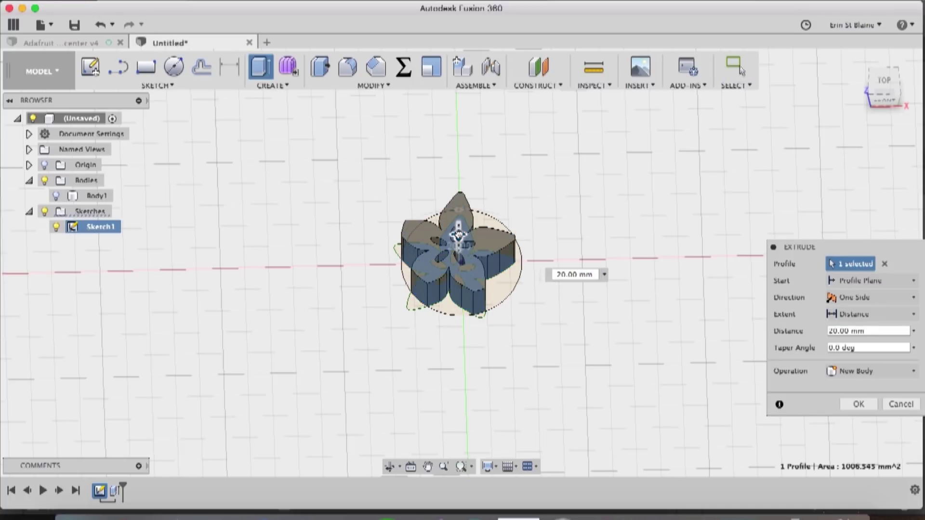
pyautogui.write('10')
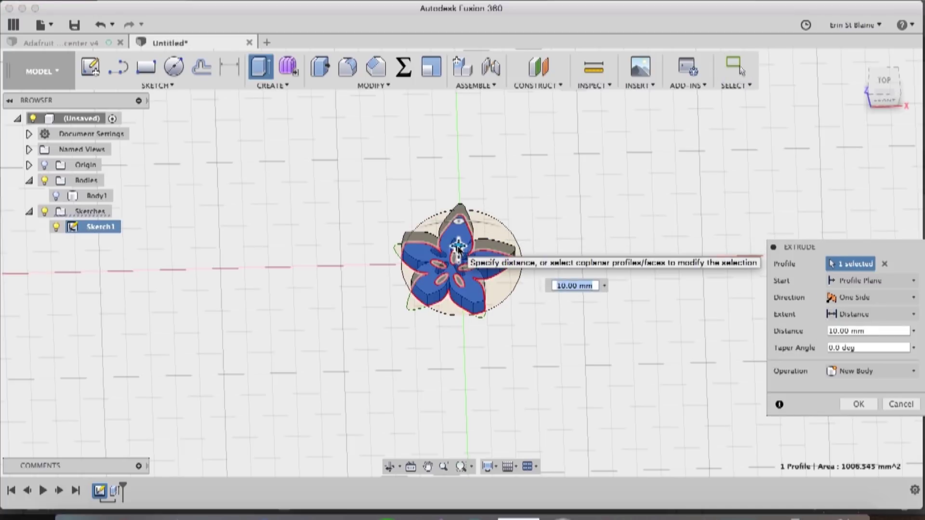
pyautogui.press('Return')
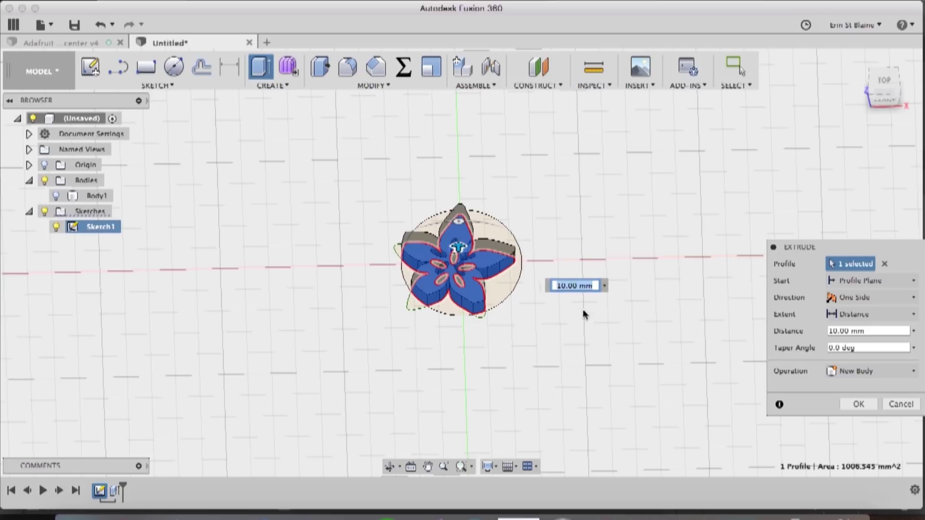
pyautogui.click(858, 405)
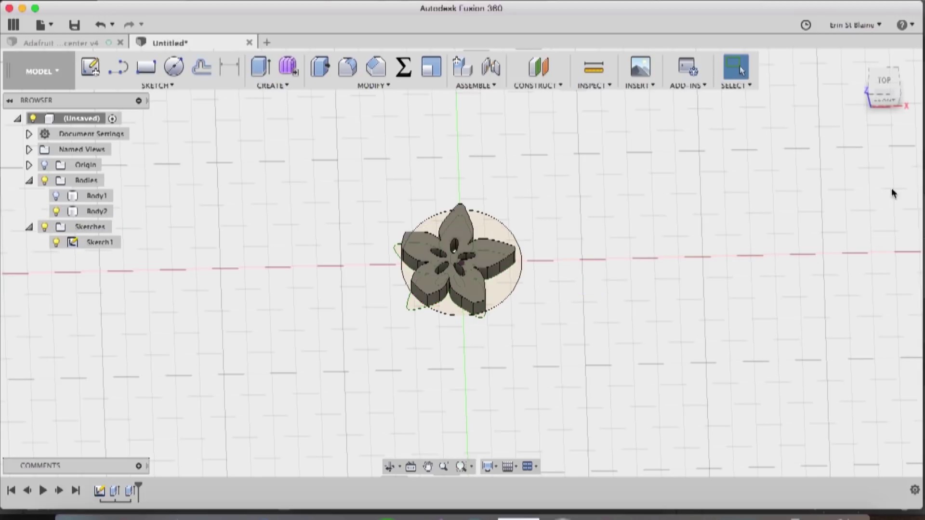
# Toggle the visibility of Body1 and Body2 to compare the disc with the flower, and view the flower from the front.
pyautogui.scroll(3, 822, 184)
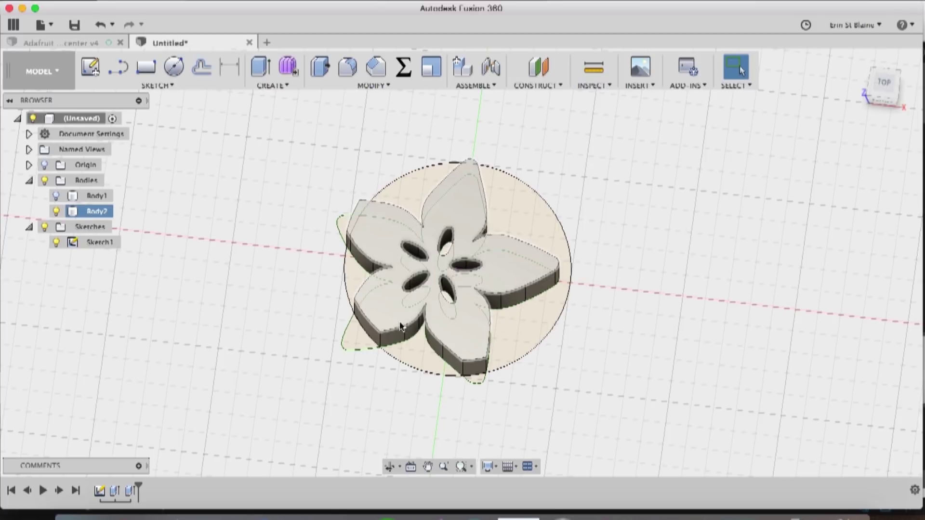
pyautogui.click(879, 91)
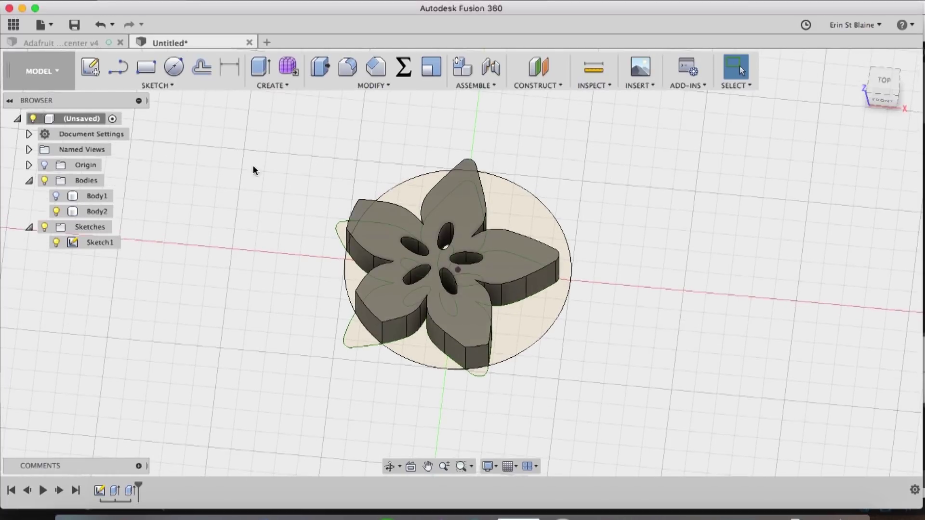
pyautogui.click(55, 196)
pyautogui.click(56, 196)
pyautogui.click(56, 212)
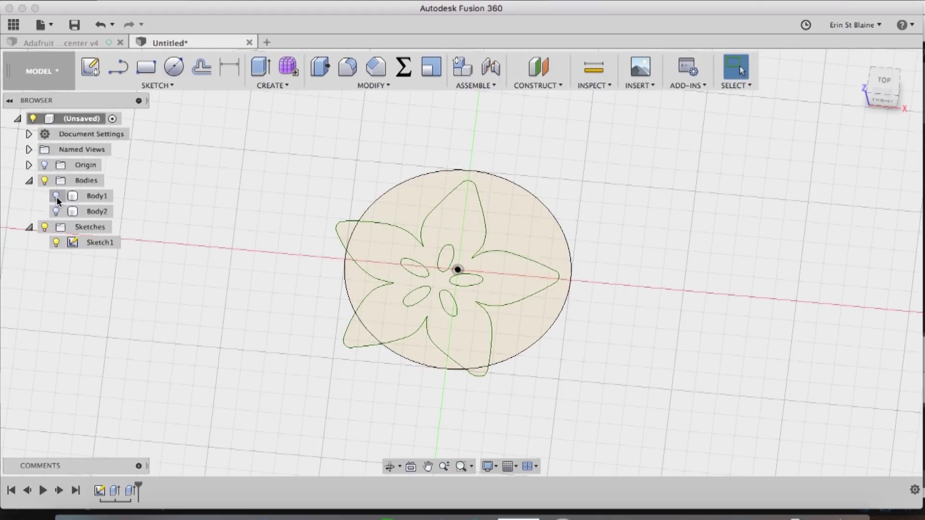
pyautogui.click(56, 196)
pyautogui.click(57, 212)
pyautogui.click(56, 196)
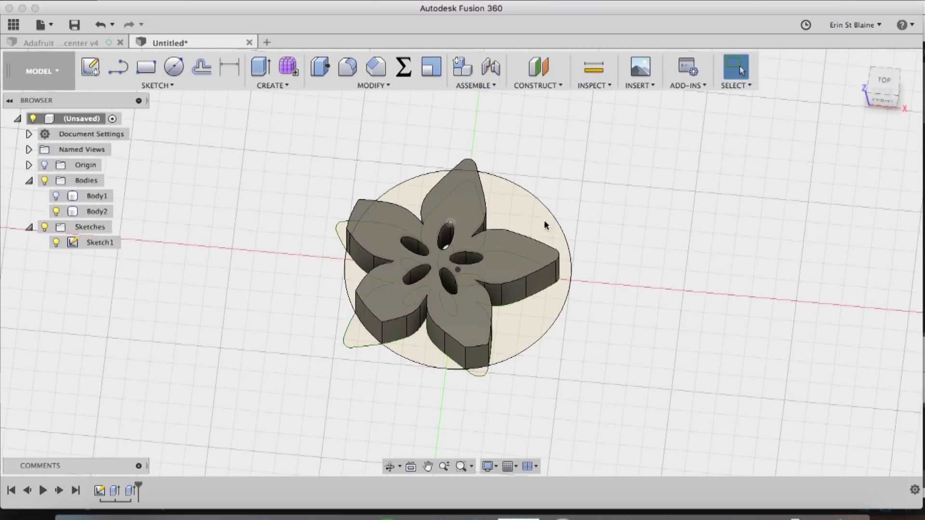
pyautogui.moveTo(889, 87); pyautogui.dragTo(891, 42)
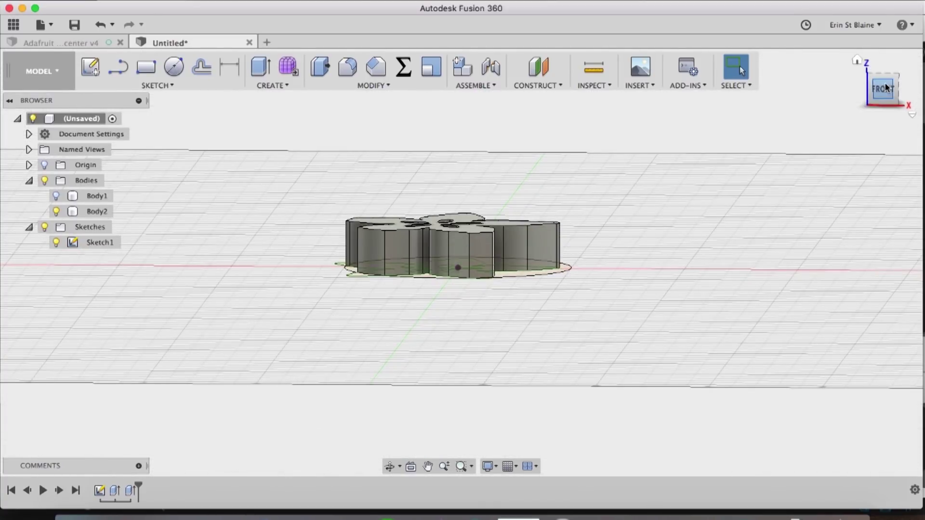
# Rename Body1 as "pendant" and Body2 as "flower".
pyautogui.click(99, 196)
pyautogui.doubleClick(97, 196)
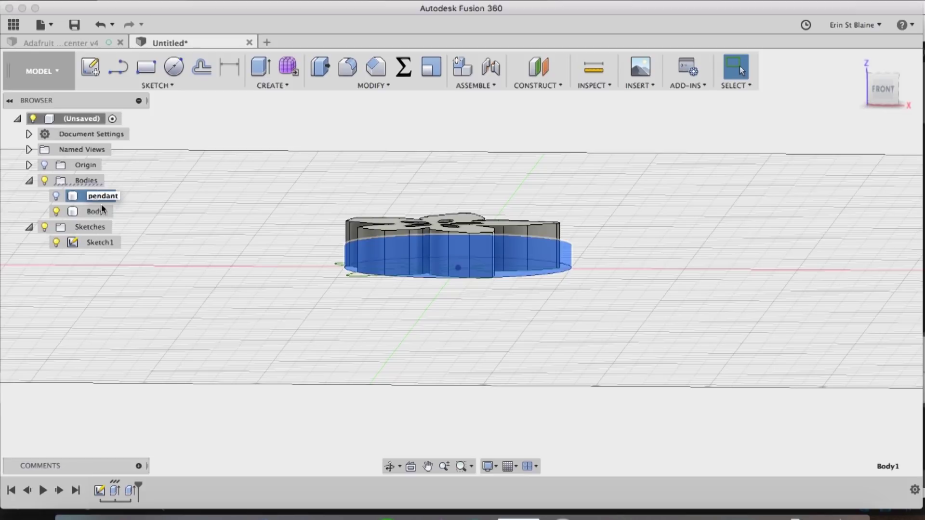
pyautogui.click(98, 211)
pyautogui.doubleClick(98, 212)
pyautogui.write('f')
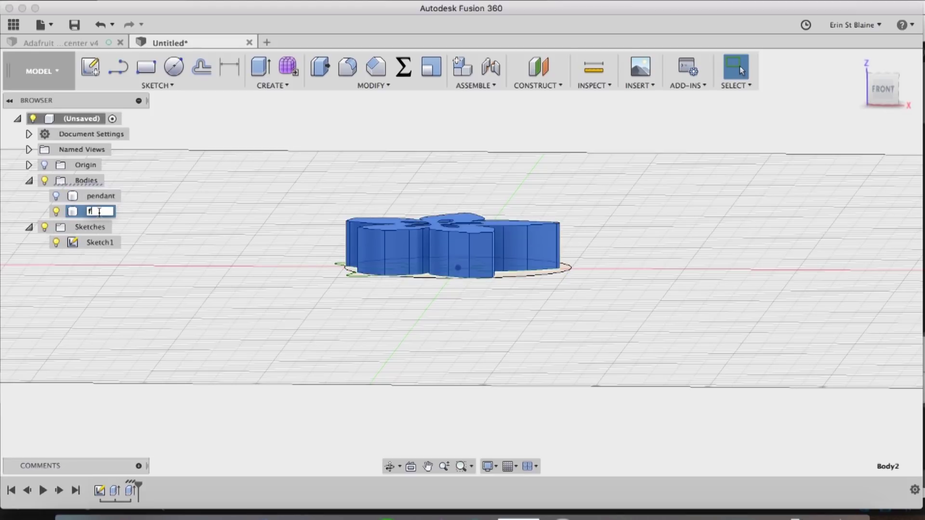
pyautogui.write('lower')
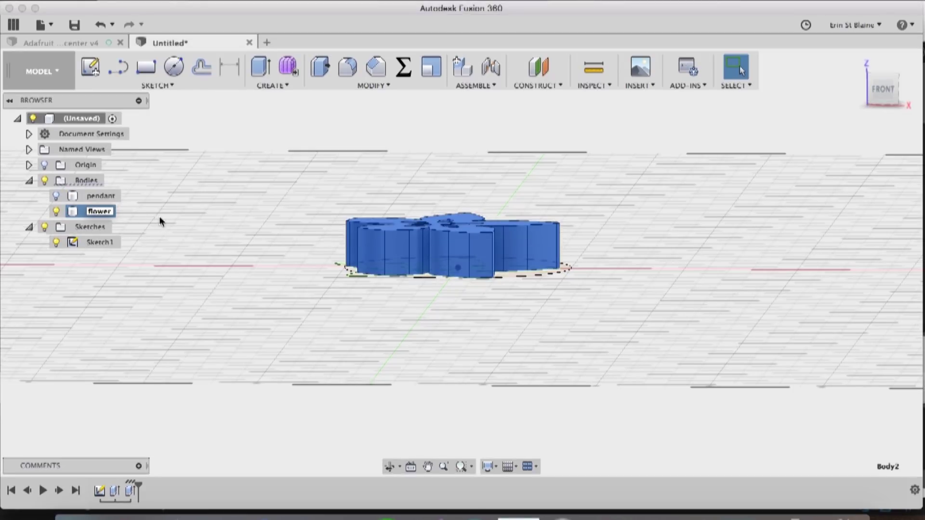
pyautogui.click(130, 223)
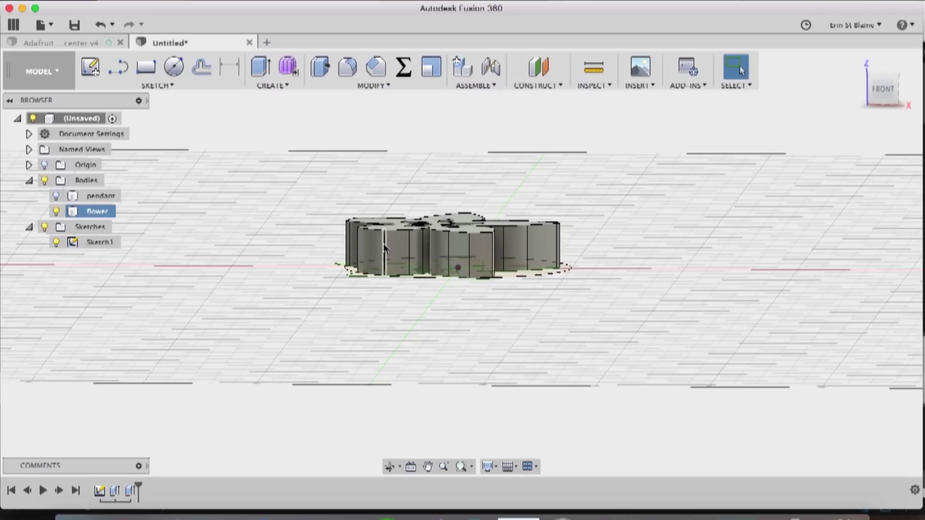
# Move the flower body 2 mm upward along Z, without making a copy.
pyautogui.moveTo(882, 94); pyautogui.dragTo(877, 144)
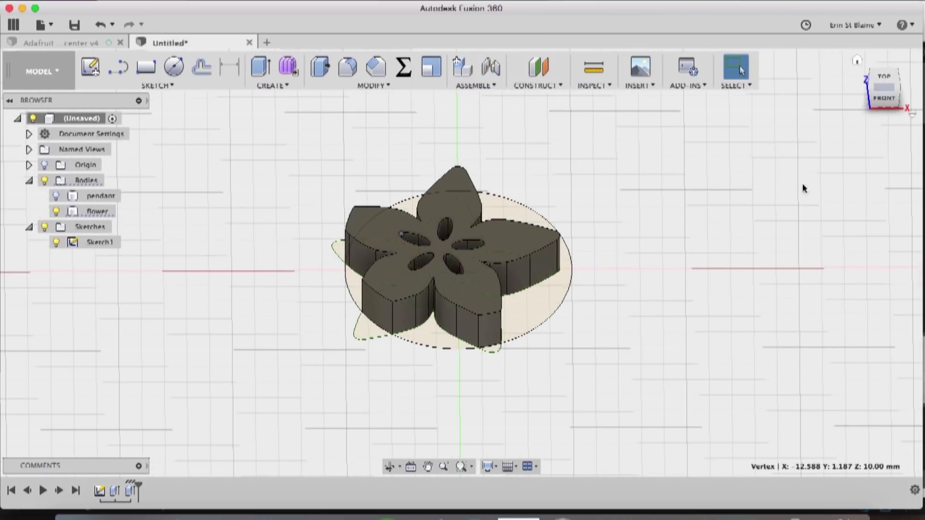
pyautogui.click(395, 251)
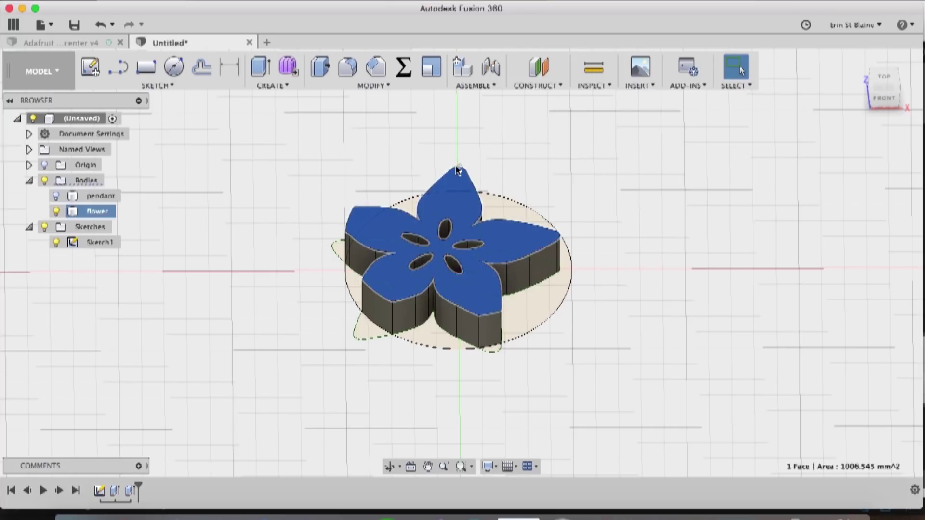
pyautogui.press('m')
pyautogui.click(891, 268)
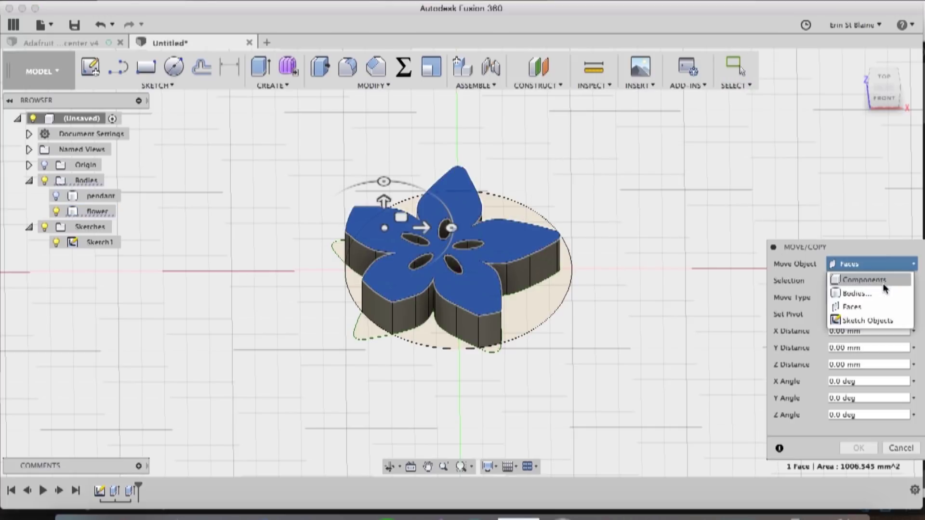
pyautogui.click(877, 295)
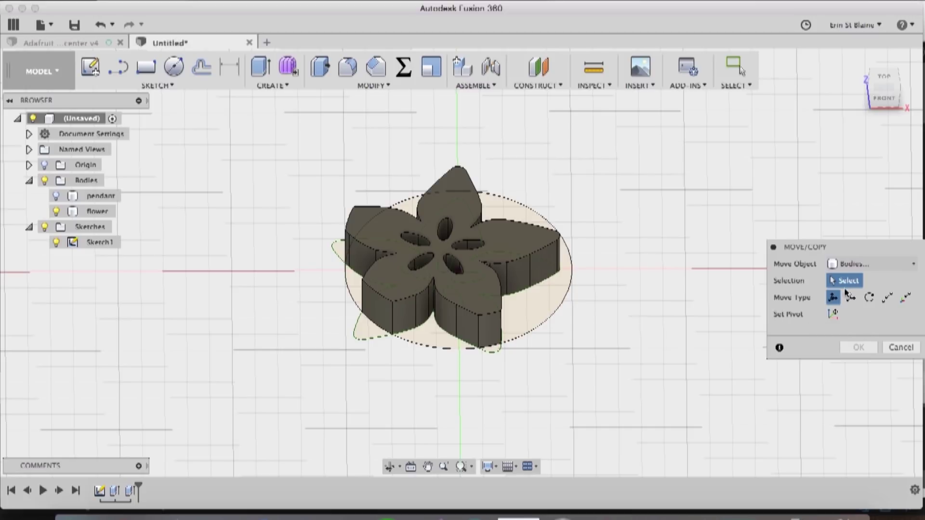
pyautogui.click(894, 82)
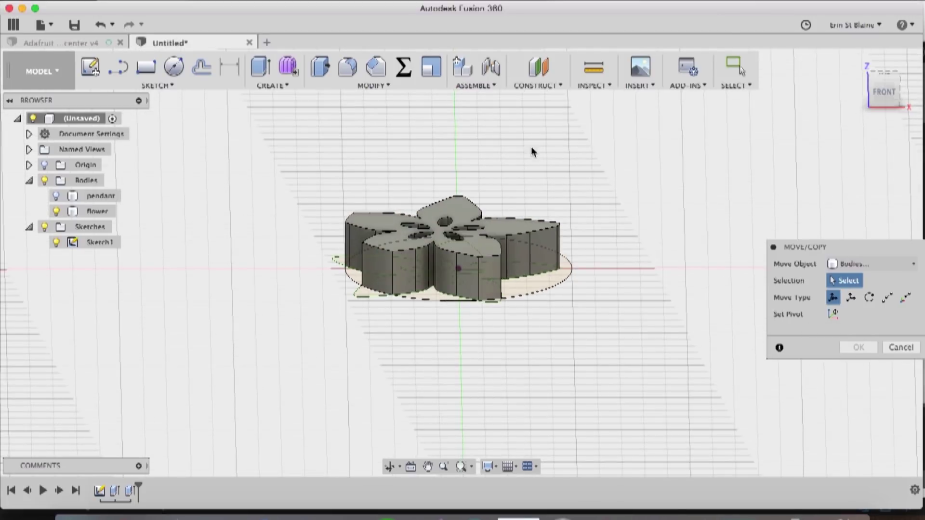
pyautogui.click(461, 203)
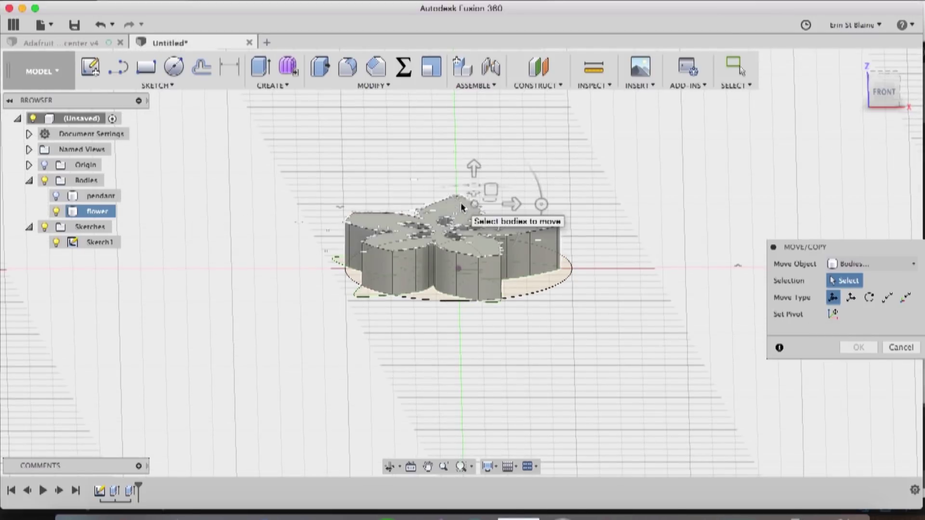
pyautogui.click(475, 167)
pyautogui.moveTo(477, 158); pyautogui.dragTo(475, 144)
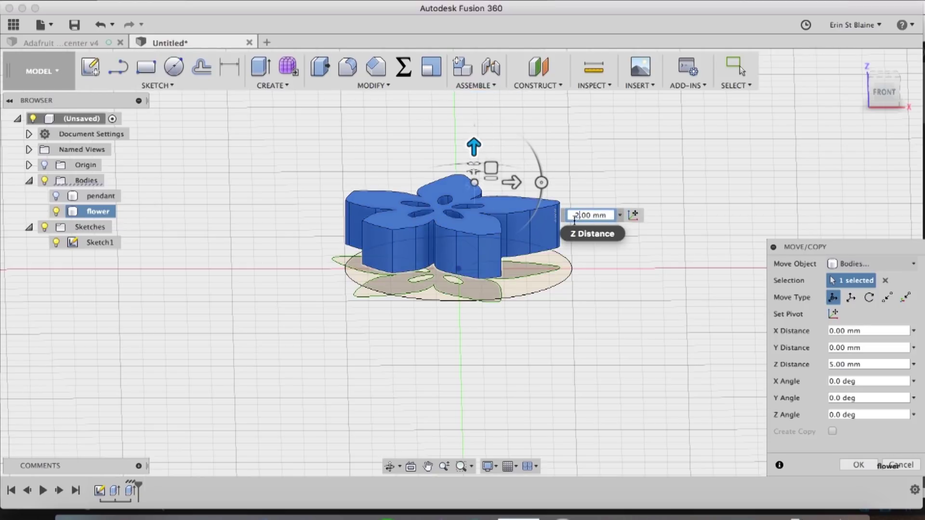
pyautogui.press('Return')
pyautogui.click(857, 464)
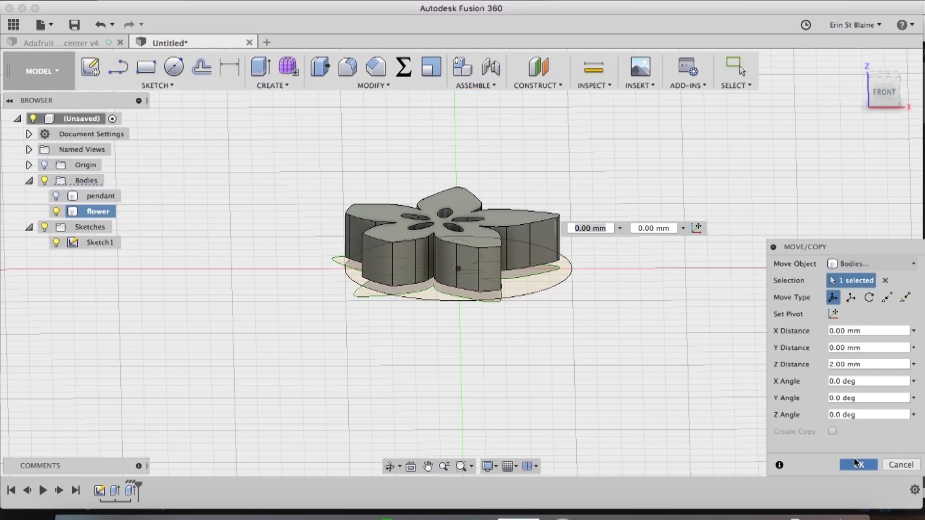
# Show the pendant body again together with the flower and look at both from above.
pyautogui.click(57, 195)
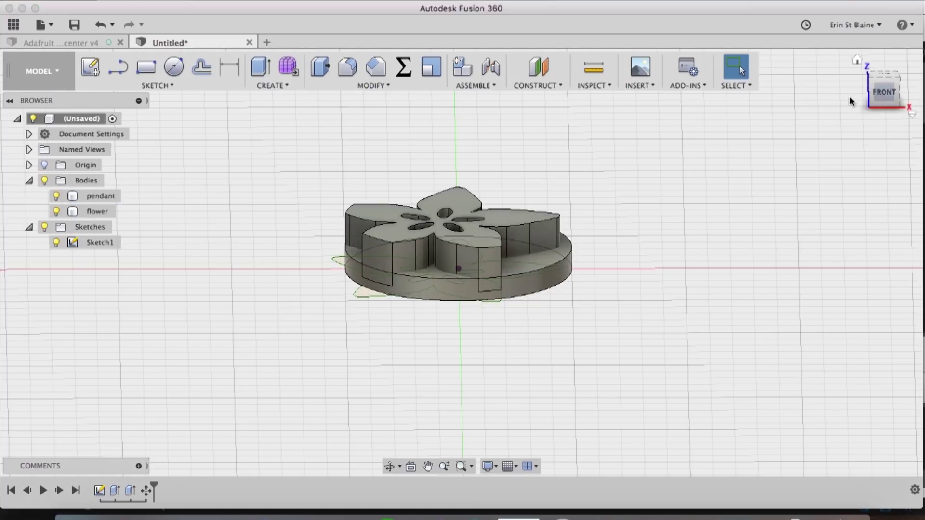
pyautogui.moveTo(880, 99)
pyautogui.mouseDown()
pyautogui.moveTo(873, 34)
pyautogui.moveTo(876, 108)
pyautogui.moveTo(890, 144)
pyautogui.mouseUp()
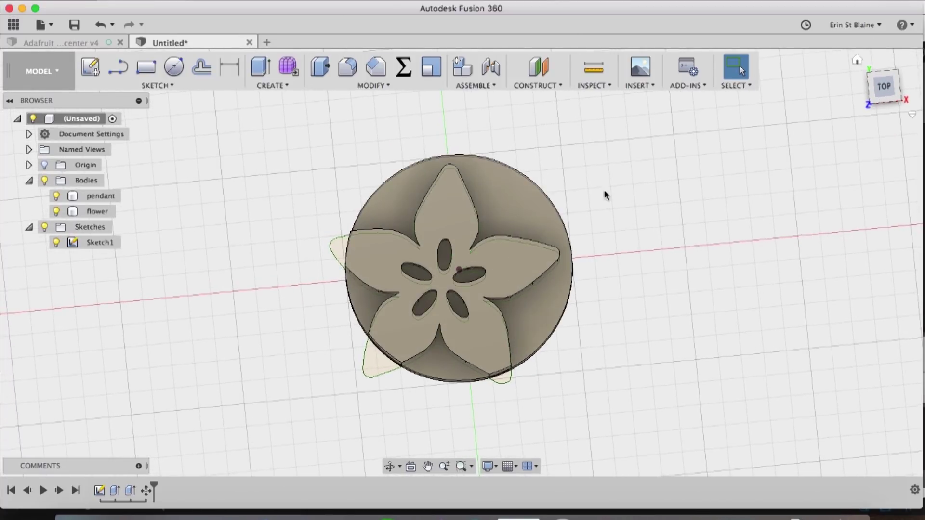
pyautogui.click(467, 235)
pyautogui.click(511, 169)
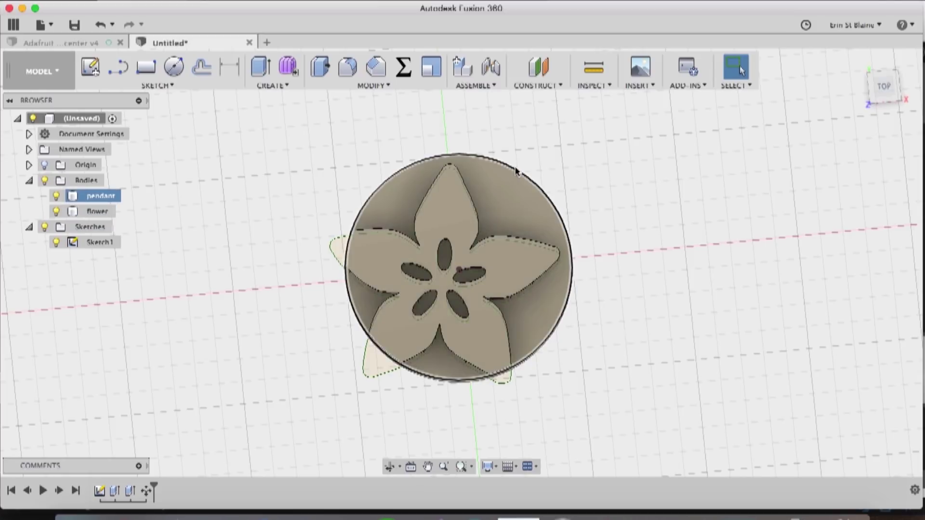
pyautogui.click(386, 186)
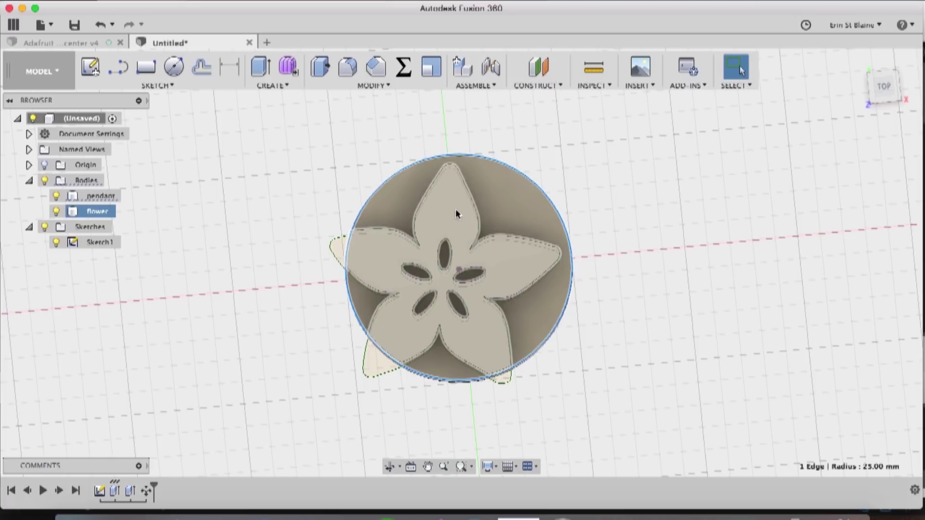
# Cut the flower out of the disc with Combine, using pendant as the target body and flower as the tool body, without keeping tools.
pyautogui.click(373, 85)
pyautogui.click(373, 195)
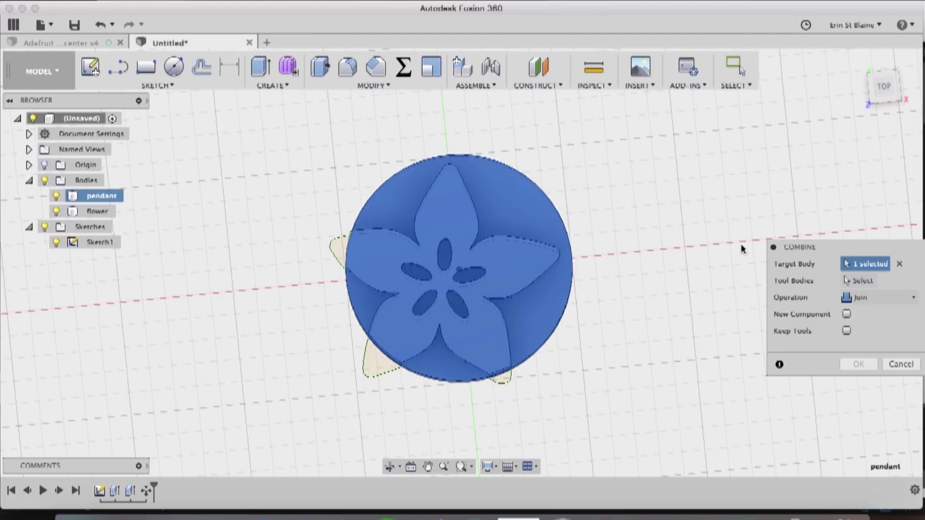
pyautogui.click(518, 200)
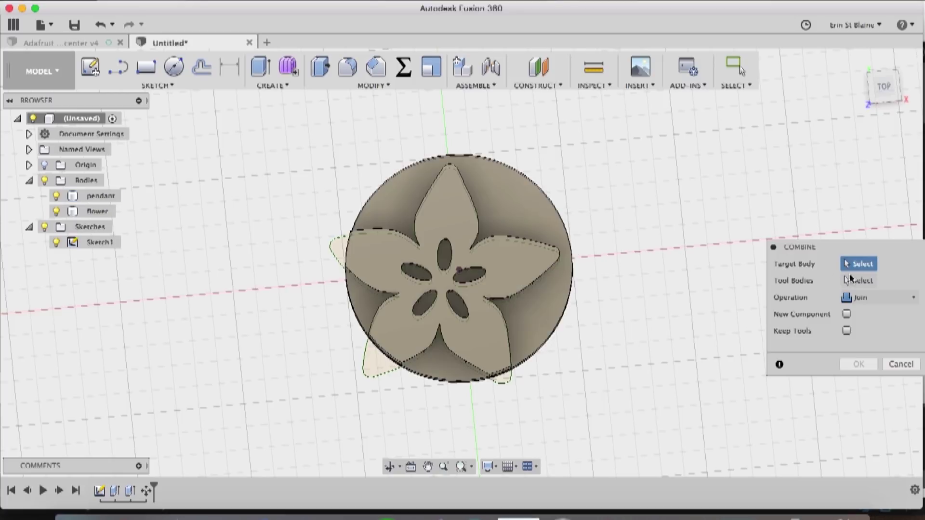
pyautogui.click(855, 279)
pyautogui.click(857, 268)
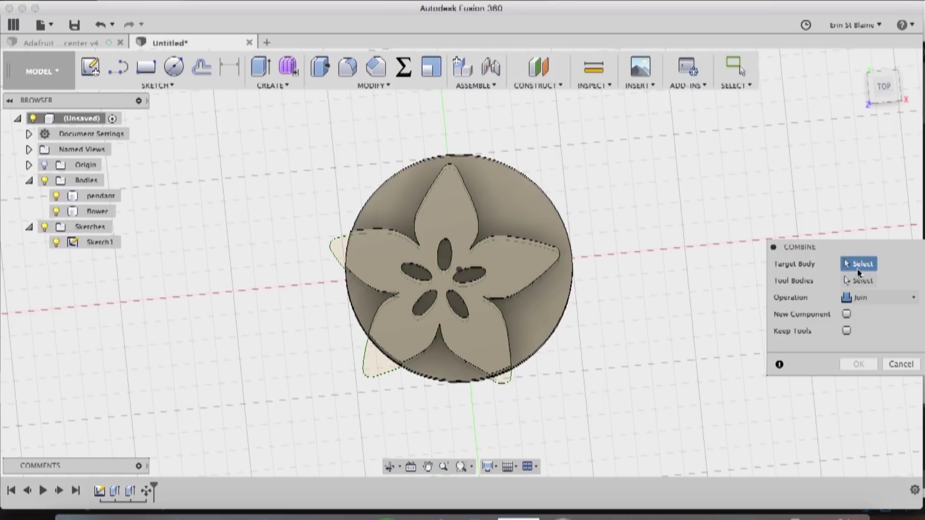
pyautogui.click(476, 196)
pyautogui.click(500, 259)
pyautogui.click(898, 298)
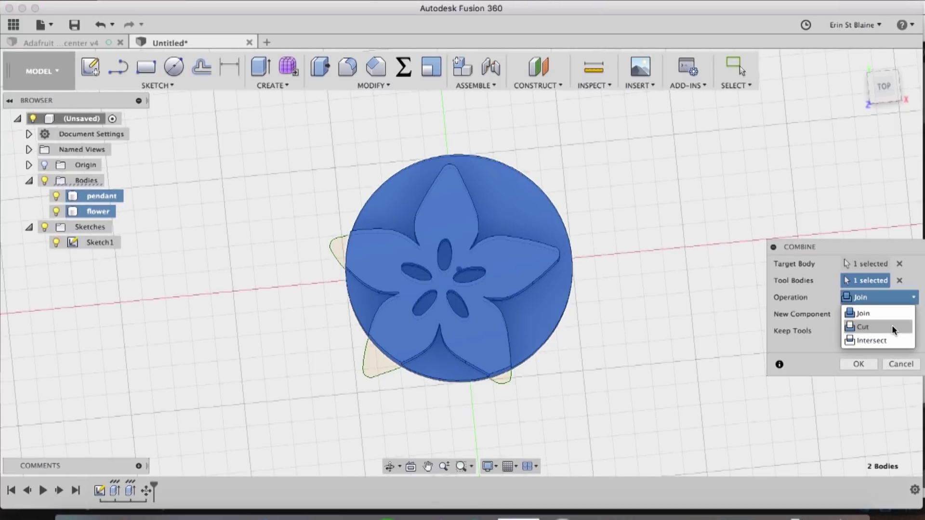
pyautogui.click(892, 327)
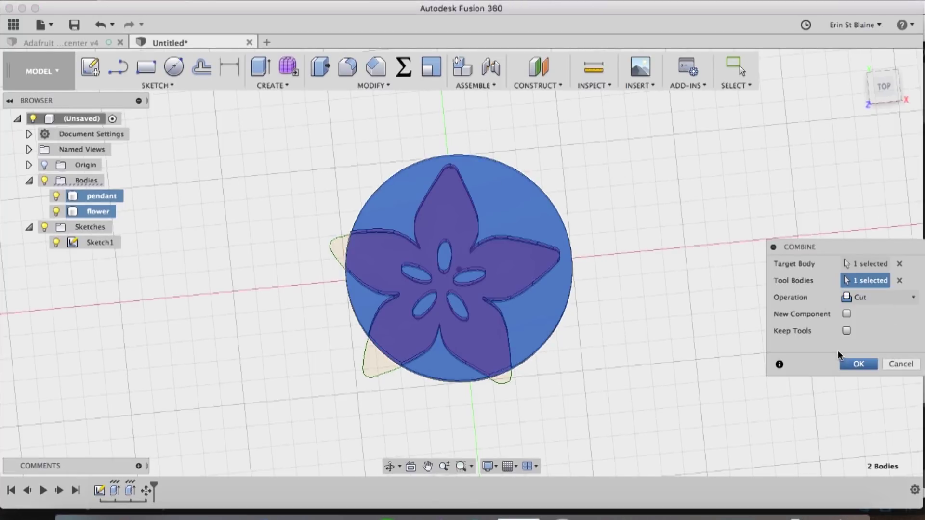
pyautogui.click(860, 363)
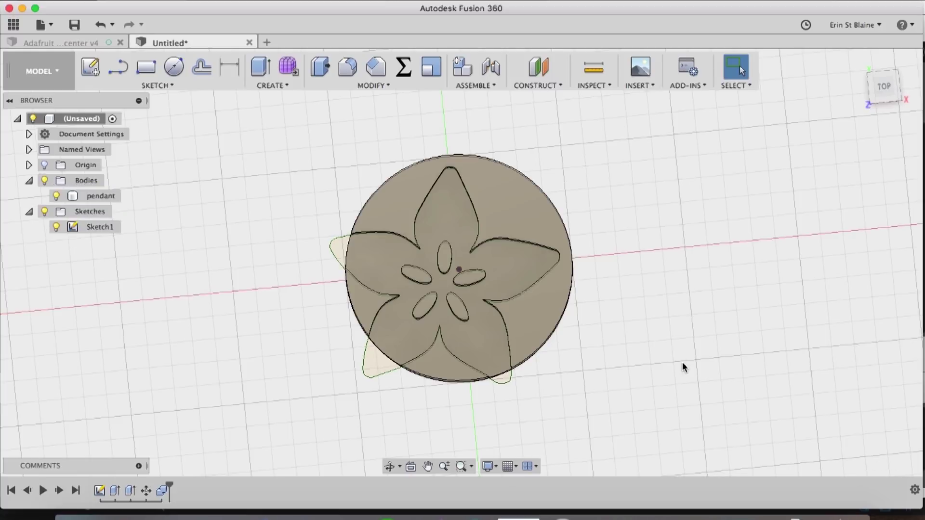
# Fillet the pendant's three top outer rim edges with a constant radius of 3 mm.
pyautogui.moveTo(902, 96); pyautogui.dragTo(882, 81)
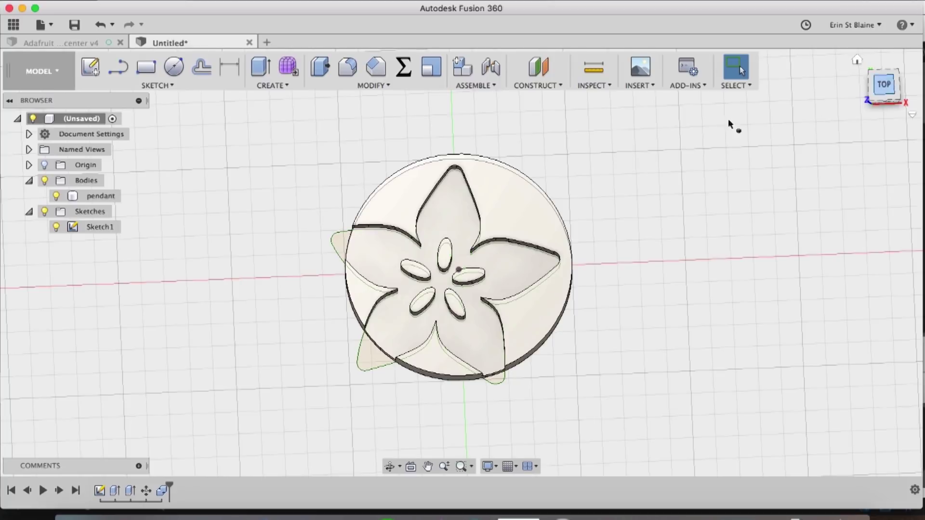
pyautogui.click(525, 176)
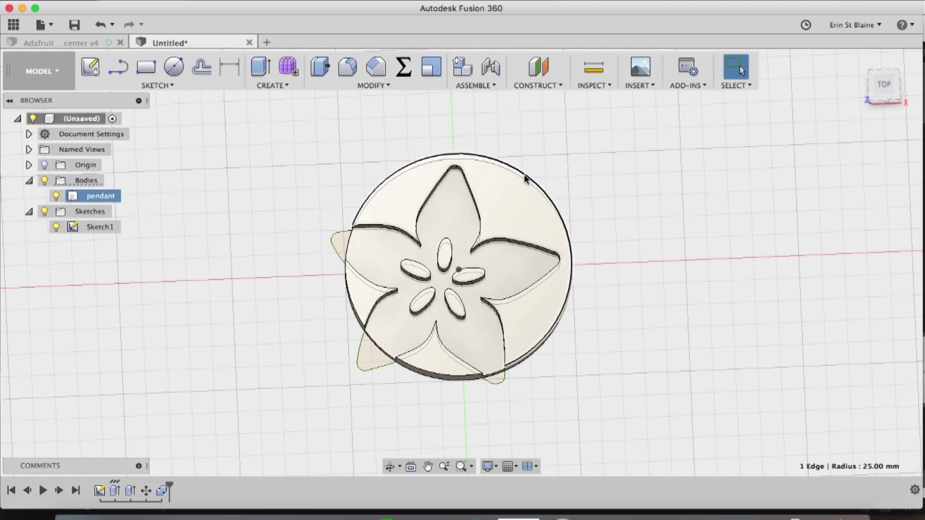
pyautogui.keyDown('shift'); pyautogui.click(350, 303); pyautogui.keyUp('shift')
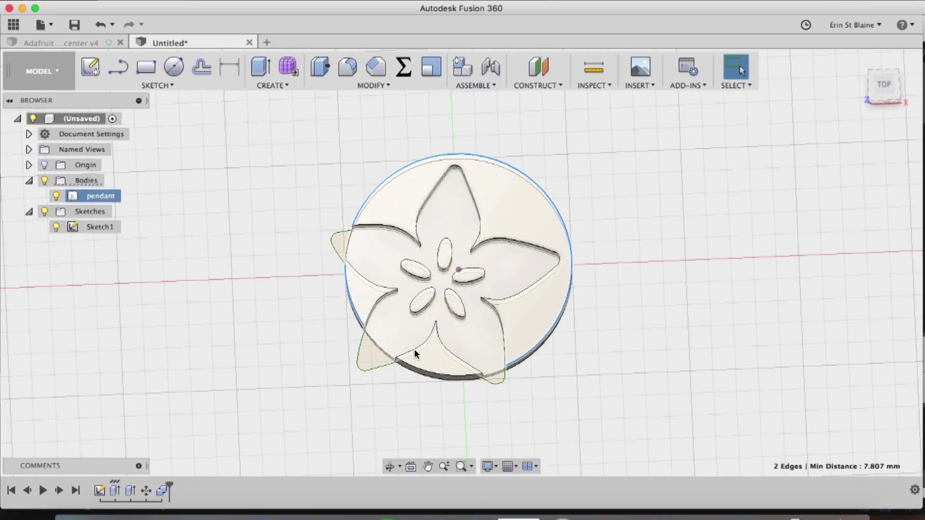
pyautogui.keyDown('shift'); pyautogui.click(428, 373); pyautogui.keyUp('shift')
pyautogui.click(354, 69)
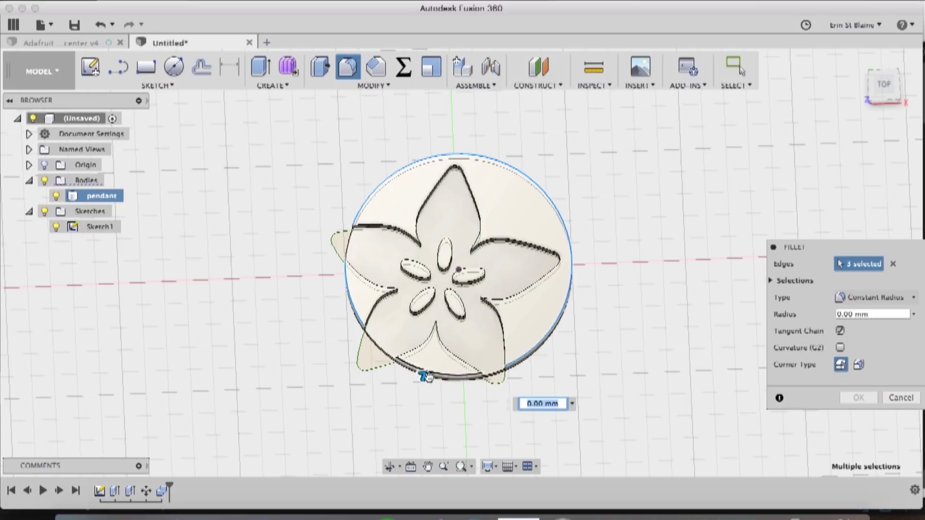
pyautogui.write('5')
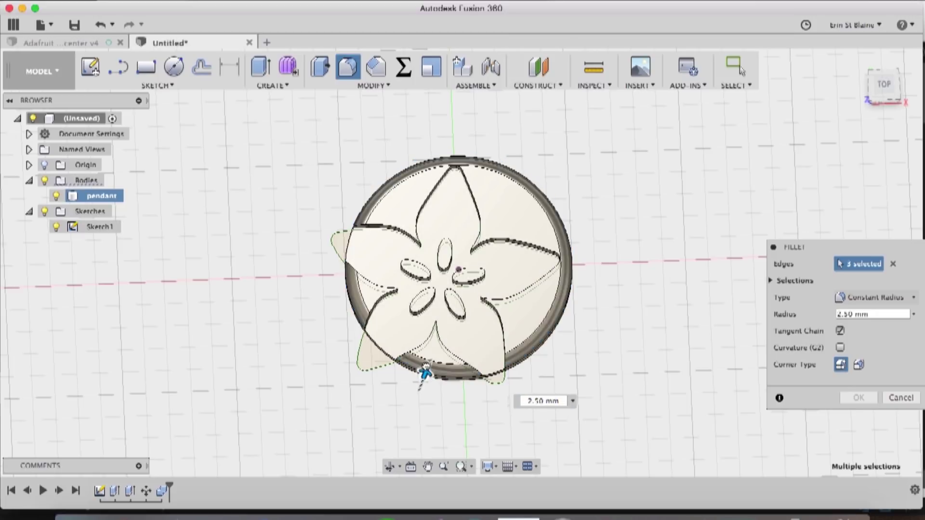
pyautogui.moveTo(428, 370); pyautogui.dragTo(423, 376)
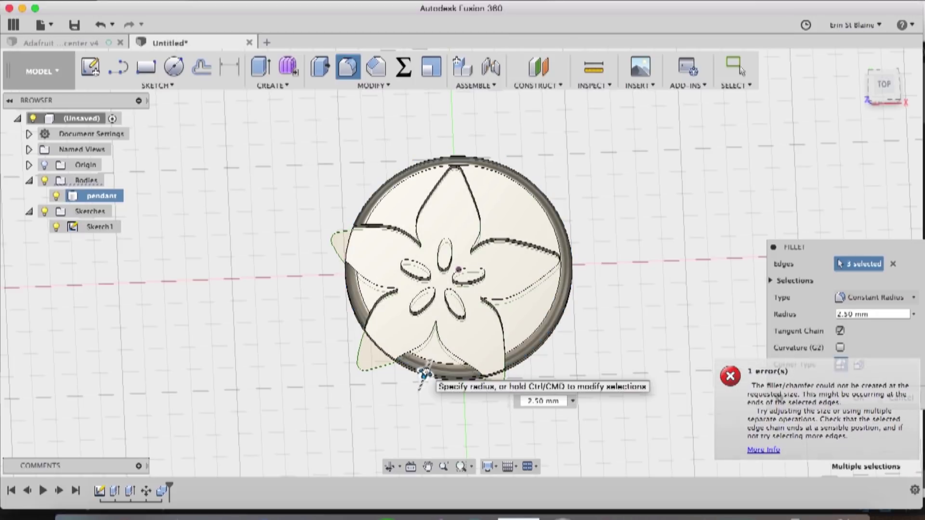
pyautogui.write('3mm')
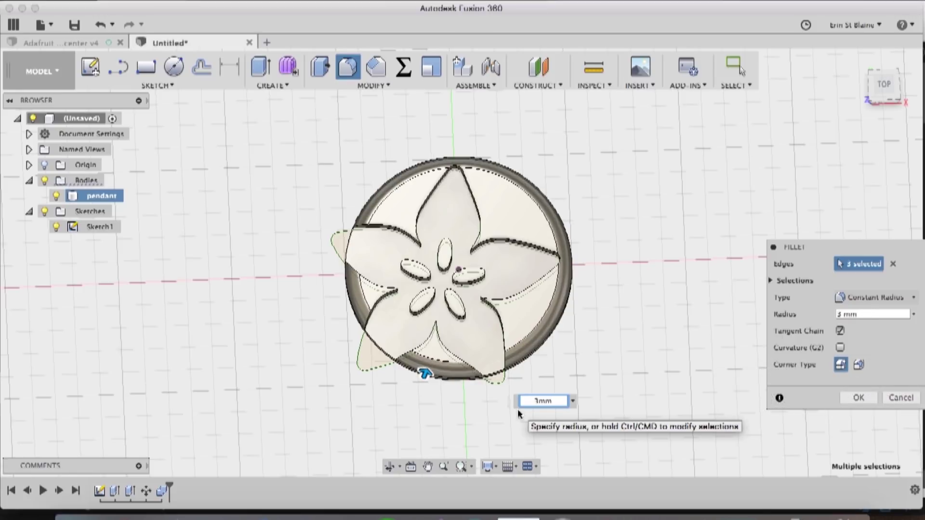
# Try a 3.5 mm radius for the rim fillet, return it to 3 mm and apply the fillet.
pyautogui.click(843, 314)
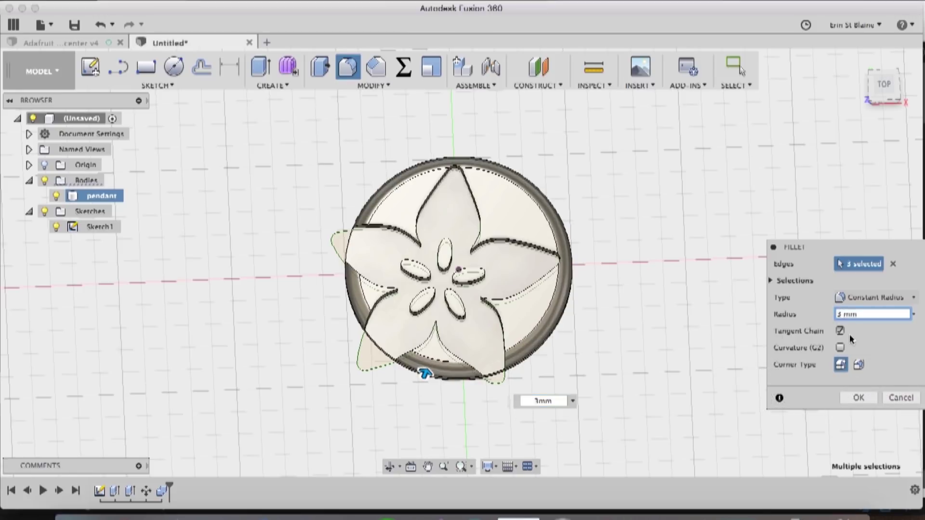
pyautogui.press('Return')
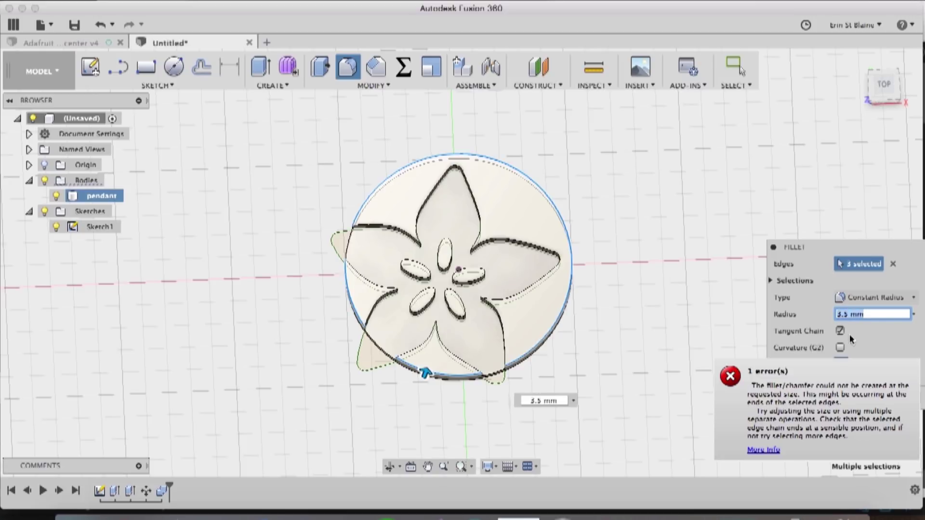
pyautogui.click(841, 312)
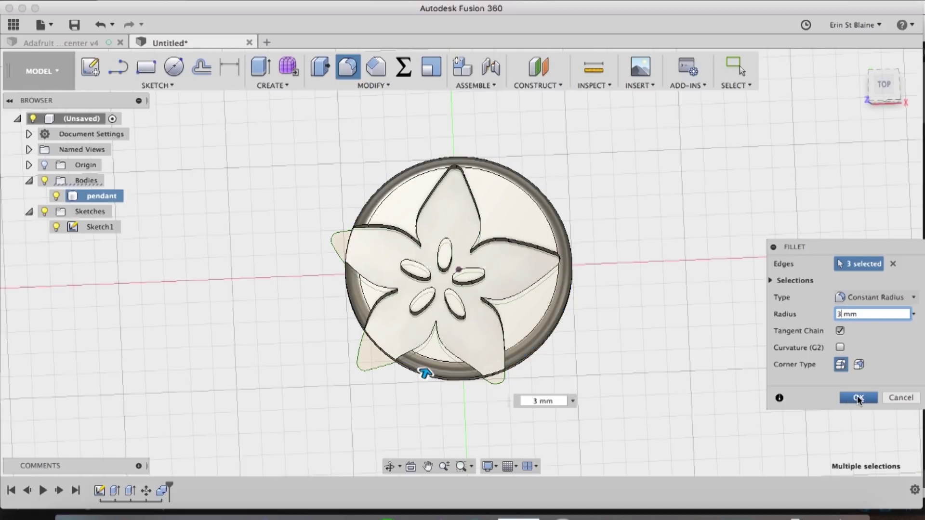
pyautogui.click(857, 398)
# Extrude the top faces of the five small ovals in the flower's center downward as a cut.
pyautogui.moveTo(888, 78)
pyautogui.mouseDown()
pyautogui.moveTo(884, 29)
pyautogui.moveTo(881, 96)
pyautogui.moveTo(876, 82)
pyautogui.mouseUp()
pyautogui.scroll(3, 533, 297)
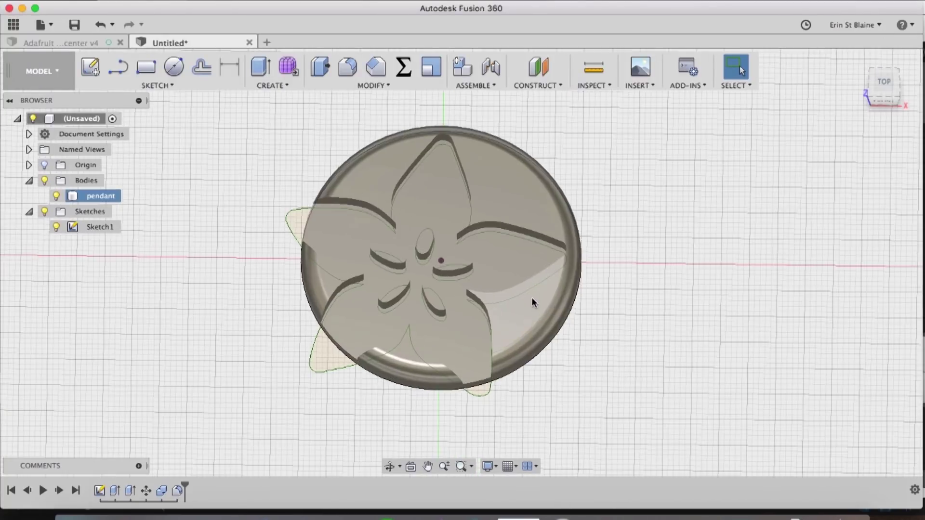
pyautogui.click(885, 85)
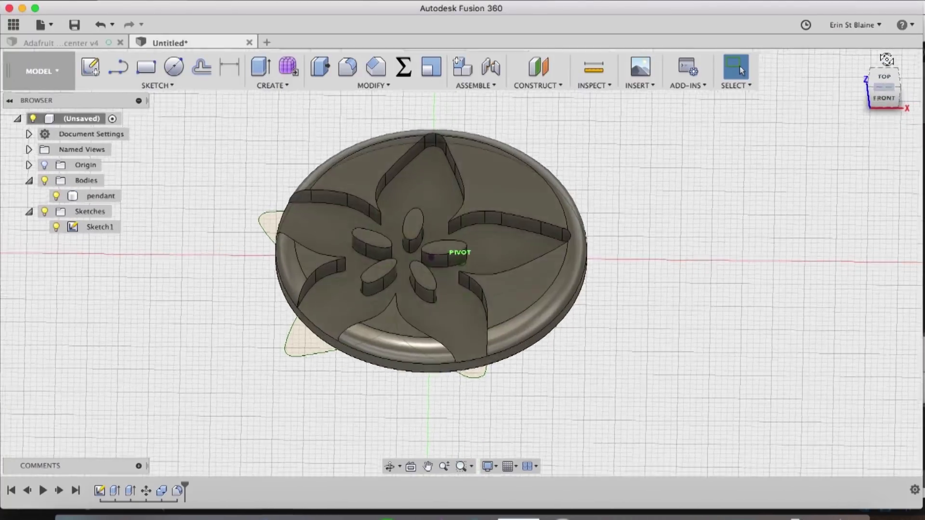
pyautogui.click(376, 266)
pyautogui.keyDown('shift'); pyautogui.click(376, 237); pyautogui.keyUp('shift')
pyautogui.keyDown('shift'); pyautogui.click(412, 223); pyautogui.keyUp('shift')
pyautogui.keyDown('shift'); pyautogui.click(444, 241); pyautogui.keyUp('shift')
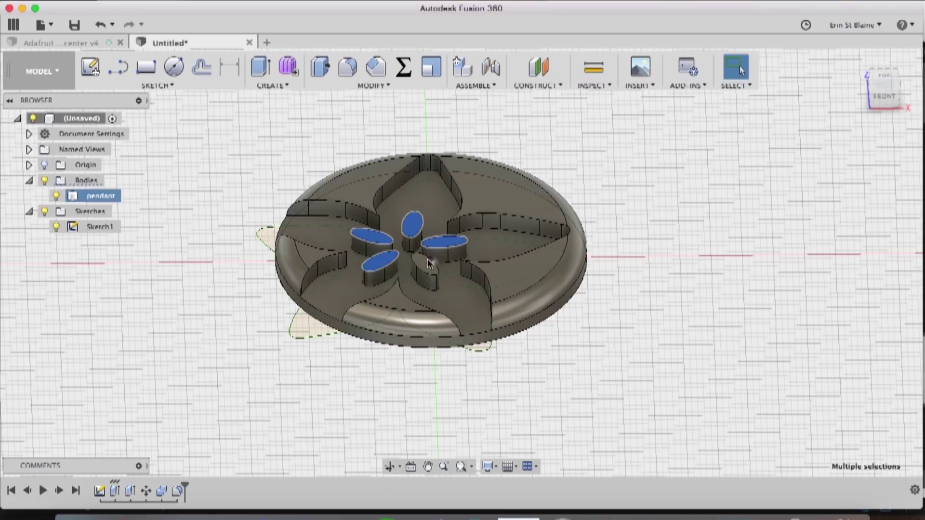
pyautogui.keyDown('shift'); pyautogui.click(432, 277); pyautogui.keyUp('shift')
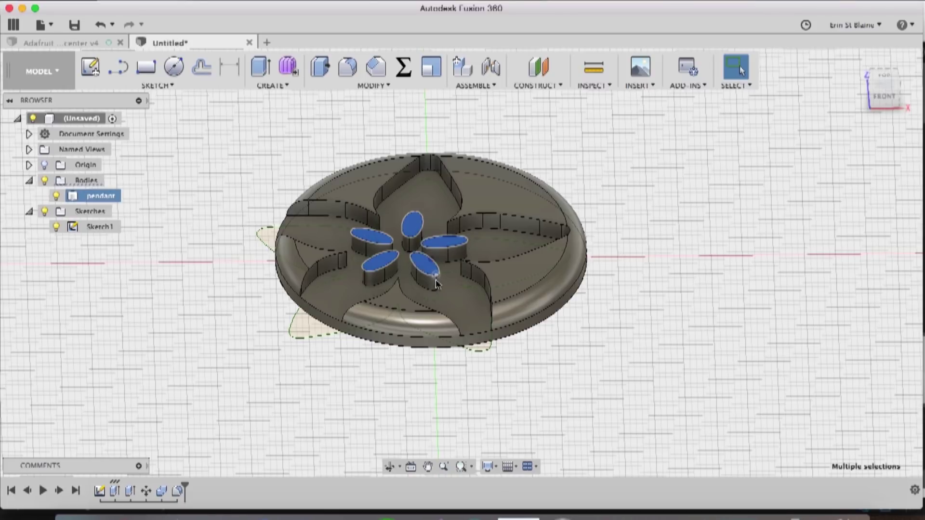
pyautogui.press('e')
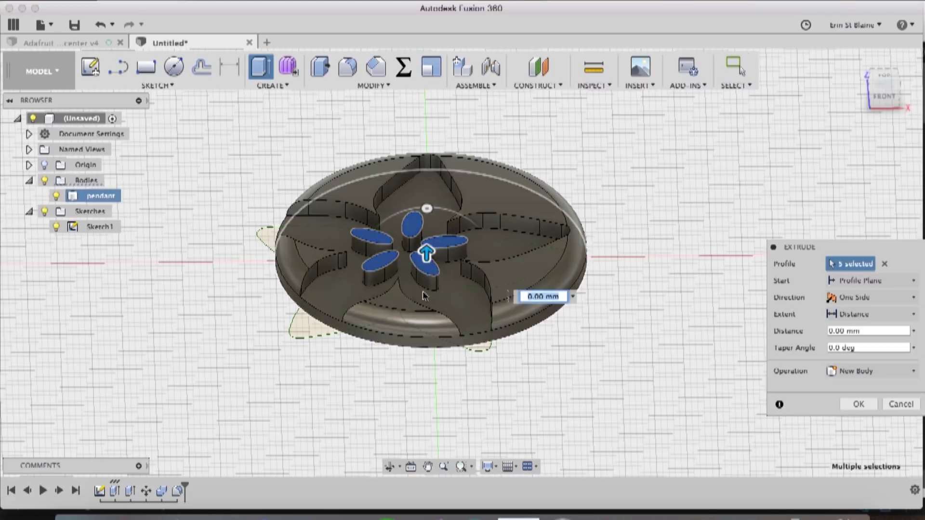
pyautogui.moveTo(426, 251); pyautogui.dragTo(427, 269)
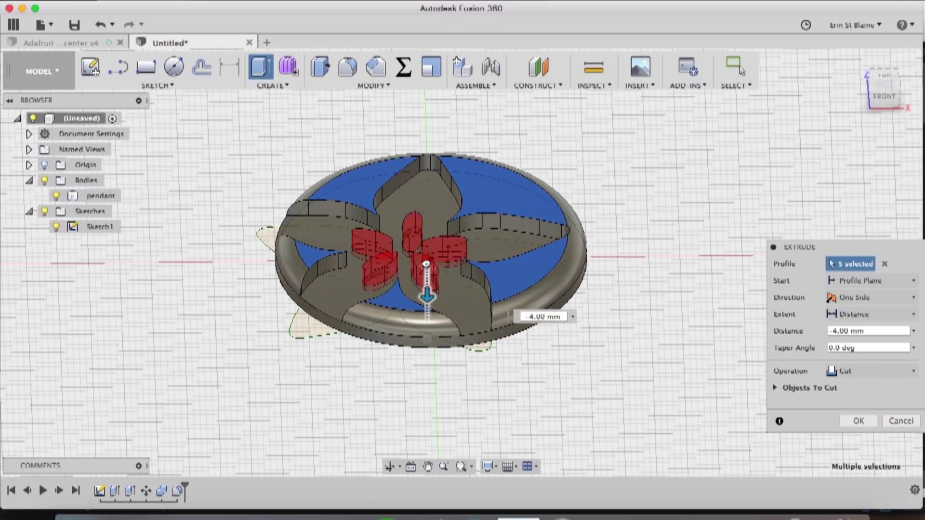
# Set the oval cut's distance to -1.5 mm and apply the extrusion.
pyautogui.moveTo(519, 316); pyautogui.dragTo(536, 322)
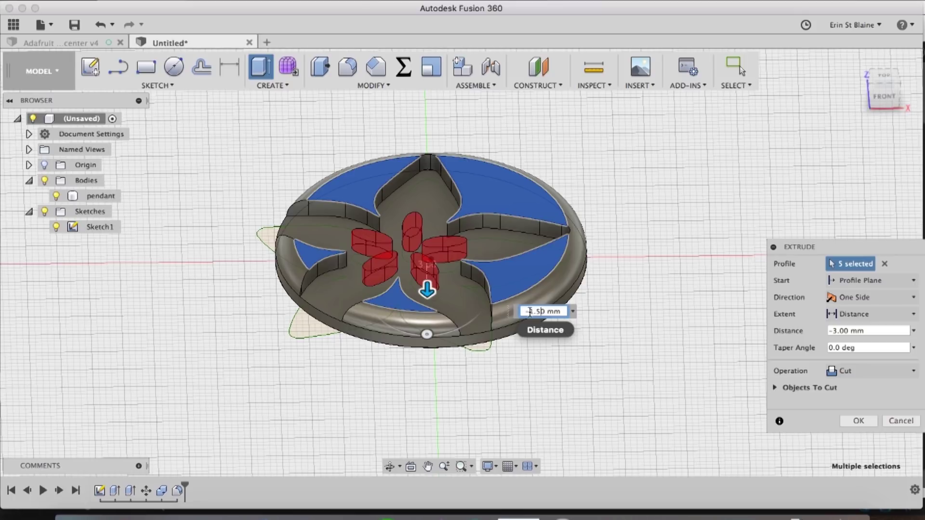
pyautogui.write('-1.5')
pyautogui.press('Tab')
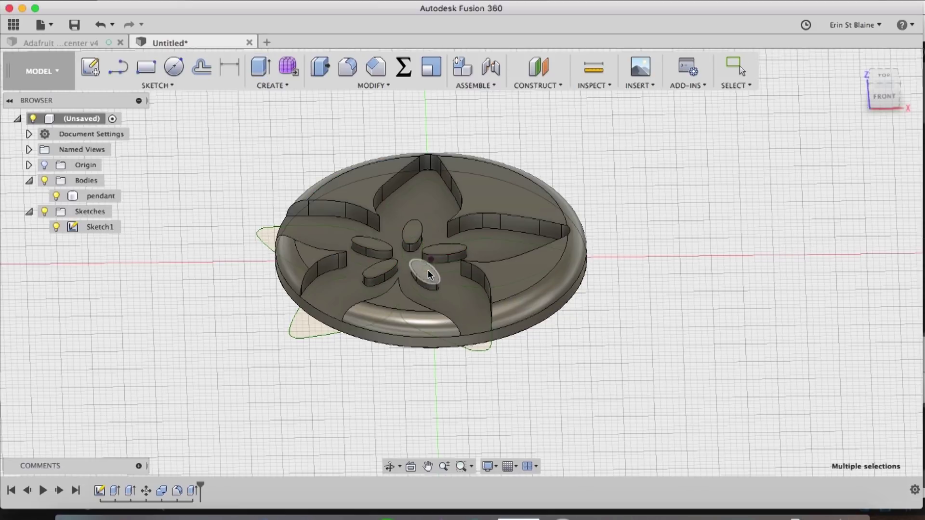
# Show the origin and start a Cylinder on the origin plane parallel to the disc, at the pendant's underside.
pyautogui.moveTo(878, 90)
pyautogui.mouseDown()
pyautogui.moveTo(880, 152)
pyautogui.moveTo(844, 192)
pyautogui.moveTo(863, 124)
pyautogui.moveTo(889, 139)
pyautogui.moveTo(873, 131)
pyautogui.mouseUp()
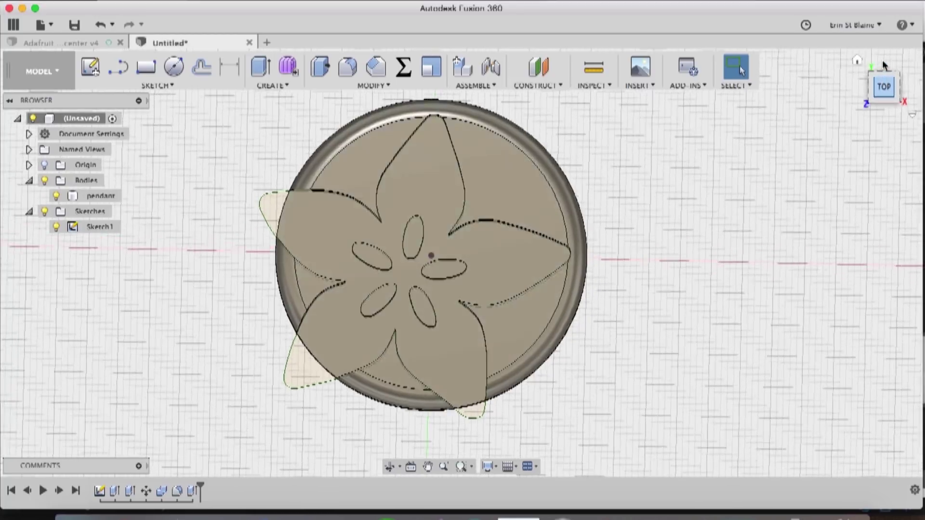
pyautogui.click(899, 60)
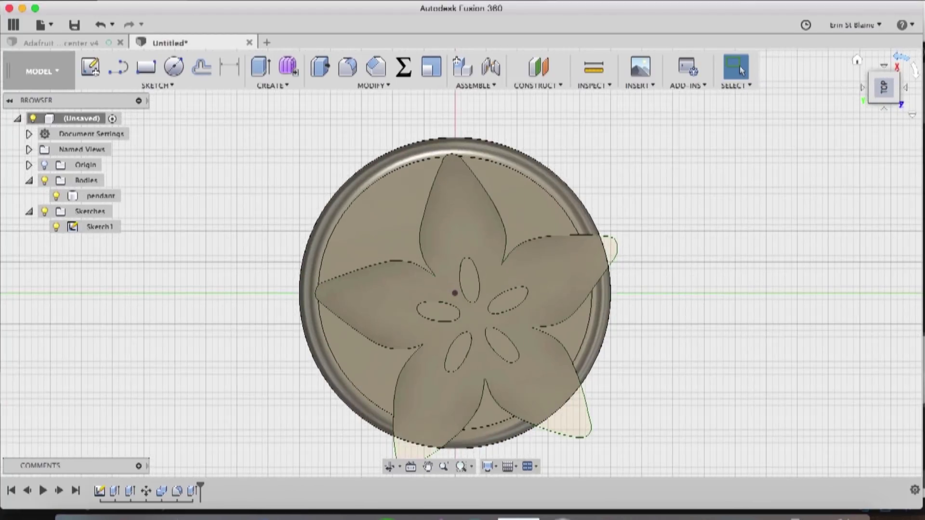
pyautogui.click(913, 72)
pyautogui.click(398, 150)
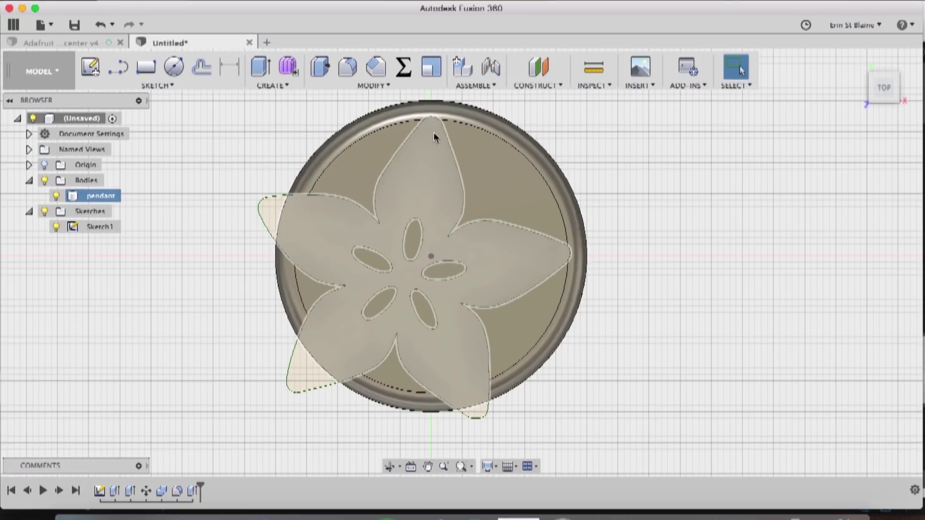
pyautogui.click(266, 127)
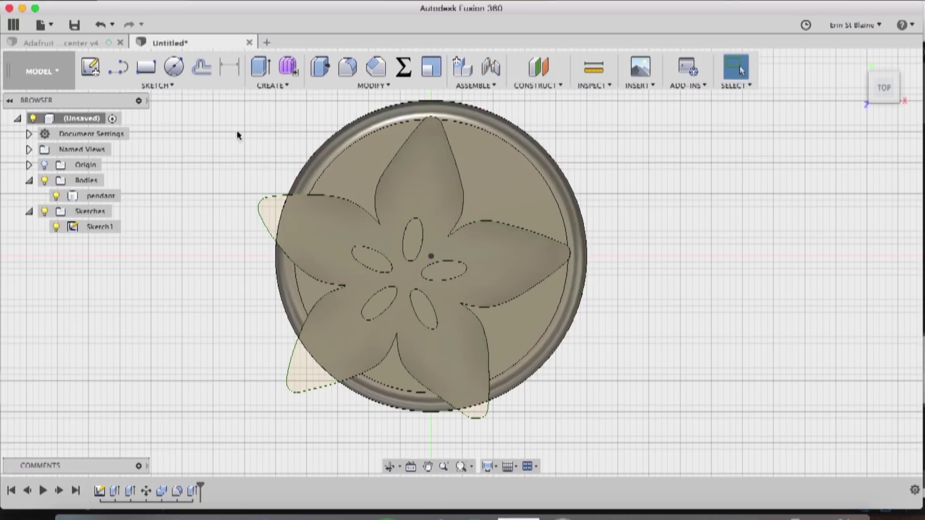
pyautogui.click(274, 87)
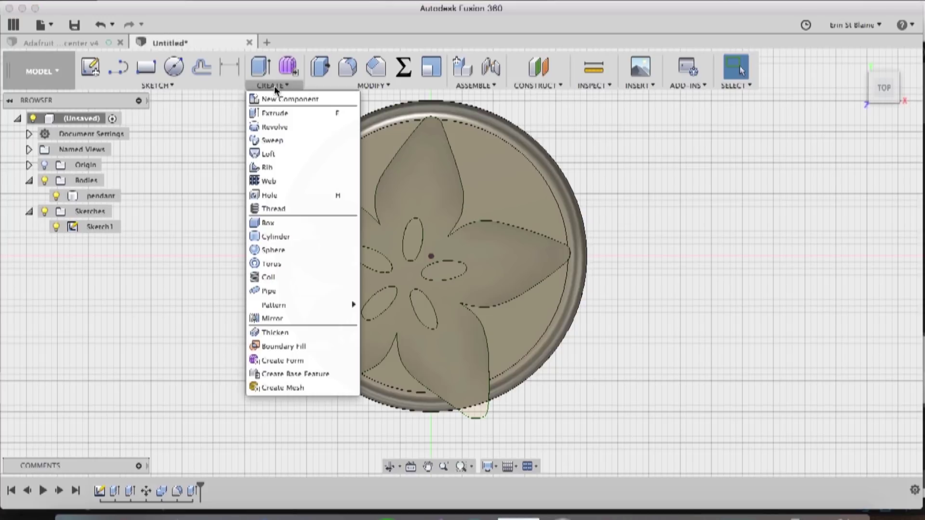
pyautogui.click(279, 236)
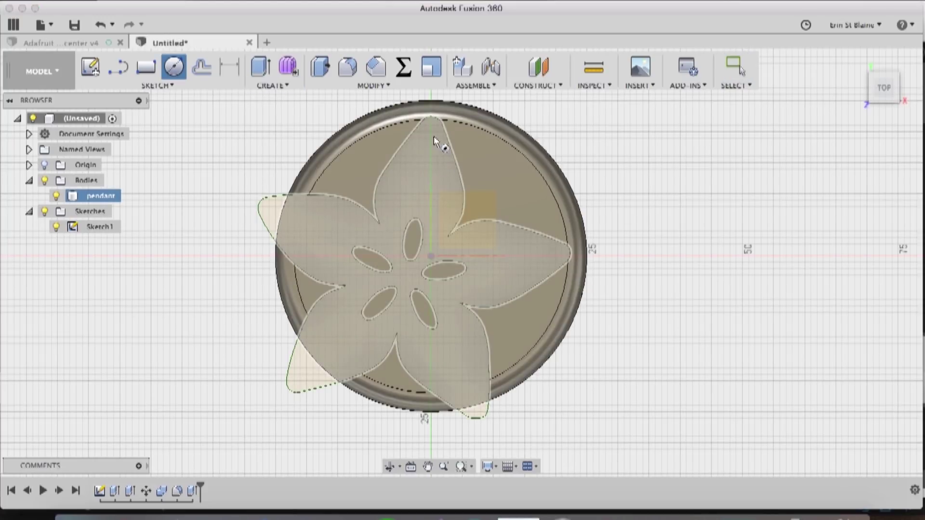
pyautogui.scroll(-2, 436, 137)
pyautogui.scroll(6, 434, 136)
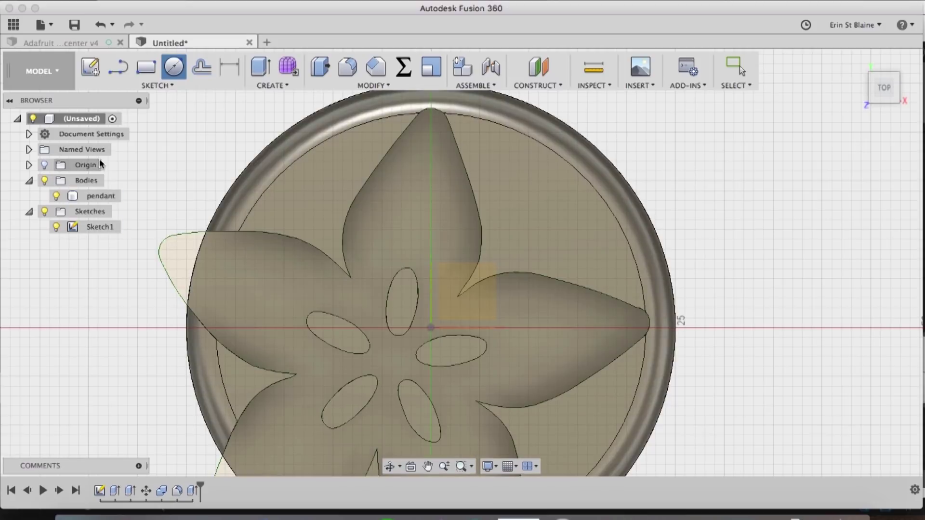
pyautogui.click(45, 165)
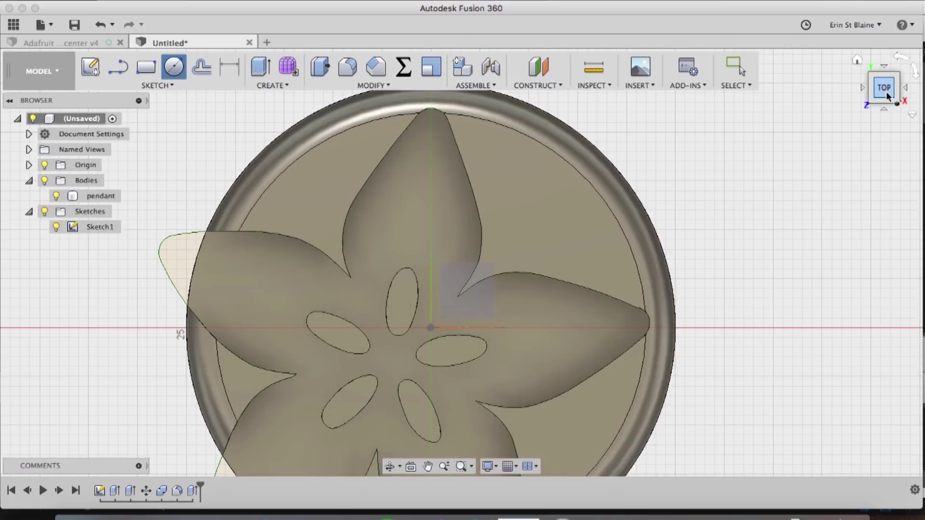
pyautogui.moveTo(881, 86)
pyautogui.mouseDown()
pyautogui.moveTo(898, 112)
pyautogui.moveTo(621, 96)
pyautogui.moveTo(837, 80)
pyautogui.moveTo(863, 321)
pyautogui.moveTo(866, 466)
pyautogui.mouseUp()
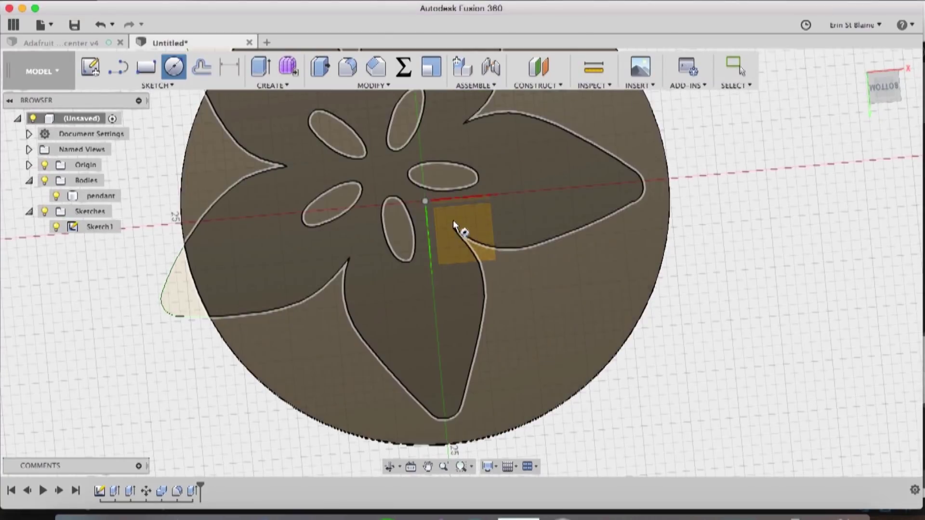
pyautogui.click(477, 253)
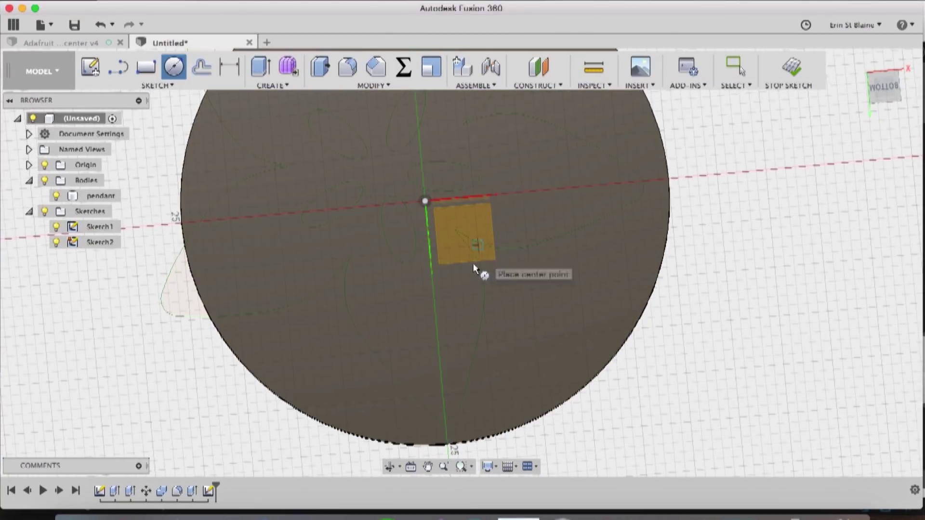
# From the top view, place the cylinder's 4 mm diameter base circle on the Y axis, near the tip of the petal above the origin.
pyautogui.moveTo(888, 94)
pyautogui.mouseDown()
pyautogui.moveTo(879, 463)
pyautogui.moveTo(791, 450)
pyautogui.moveTo(856, 13)
pyautogui.mouseUp()
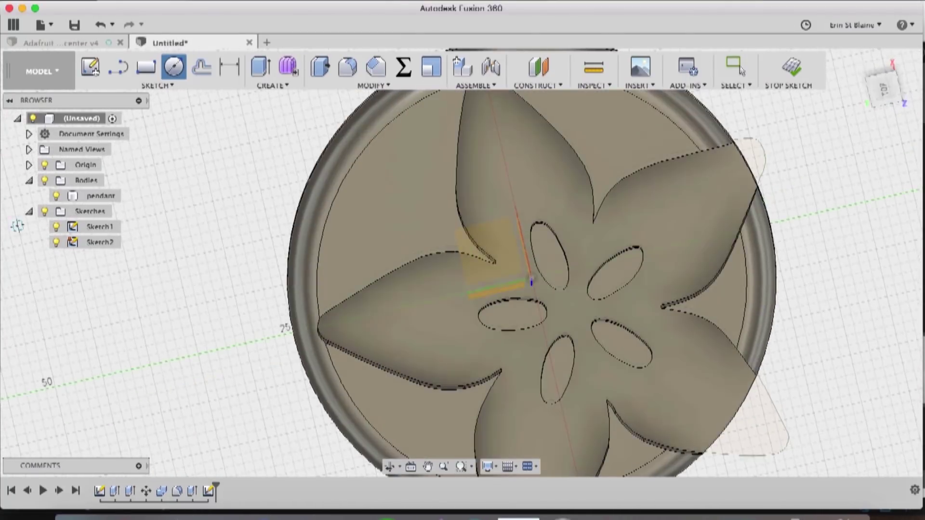
pyautogui.click(887, 92)
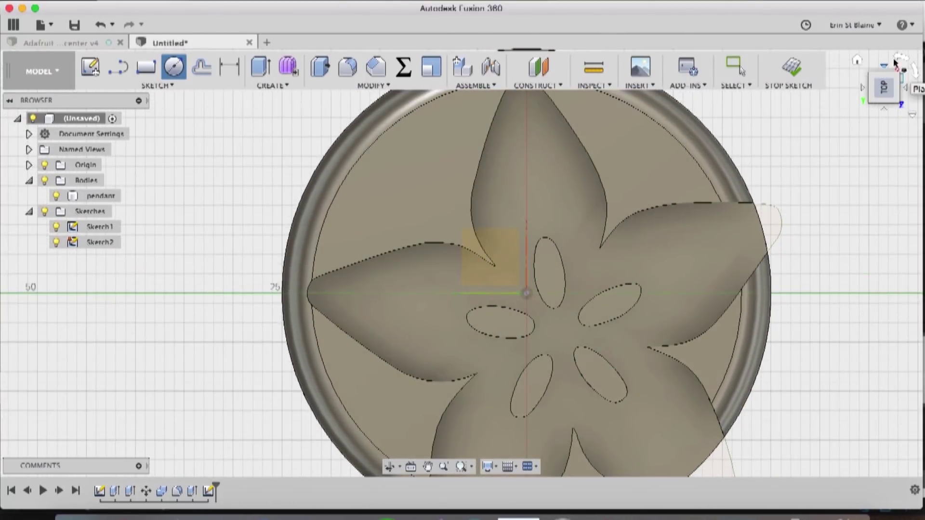
pyautogui.click(917, 71)
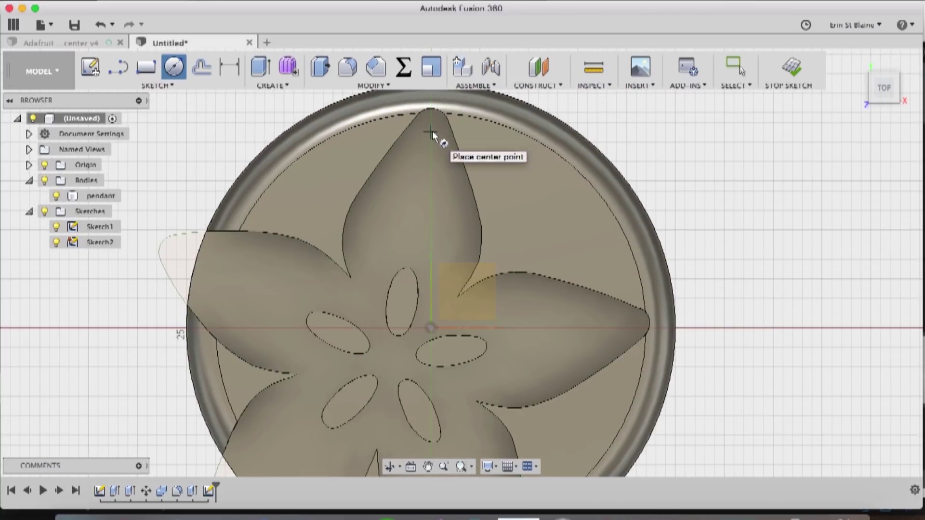
pyautogui.scroll(-1, 432, 129)
pyautogui.scroll(3, 432, 129)
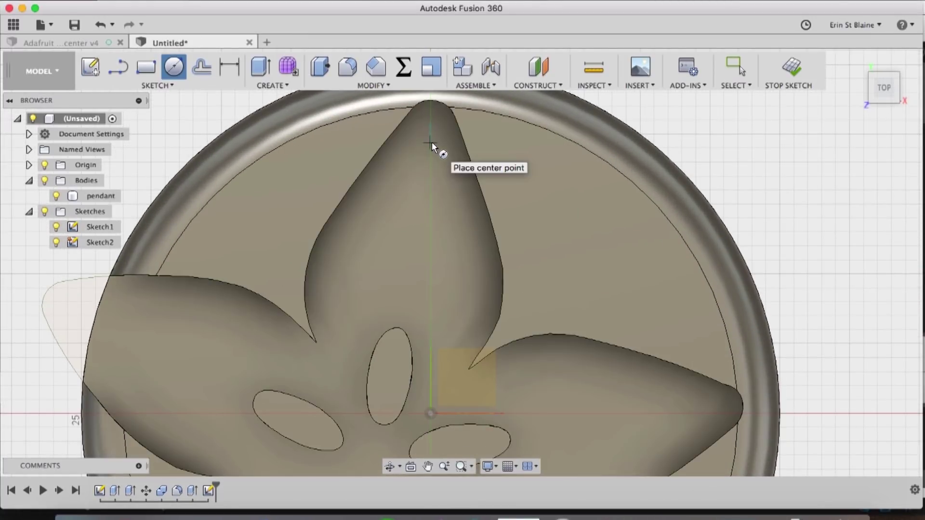
pyautogui.click(431, 142)
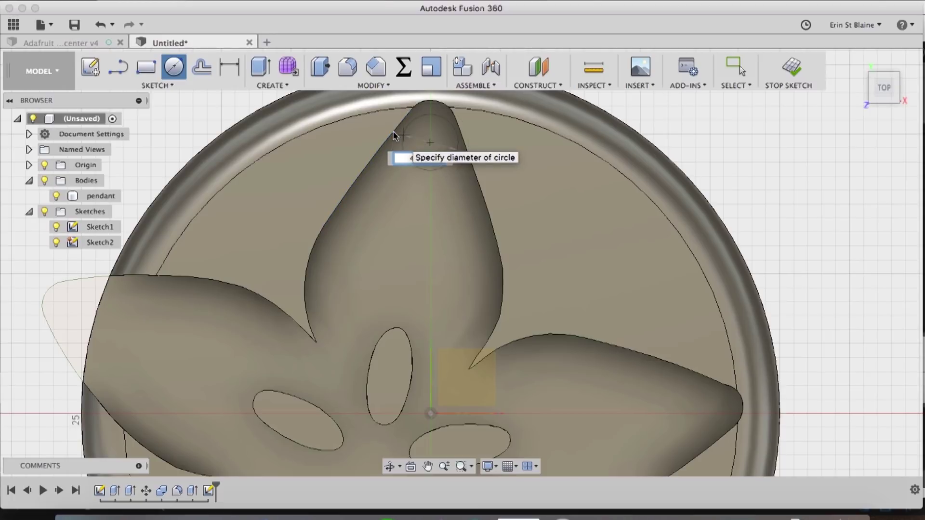
pyautogui.write('4')
pyautogui.press('Tab')
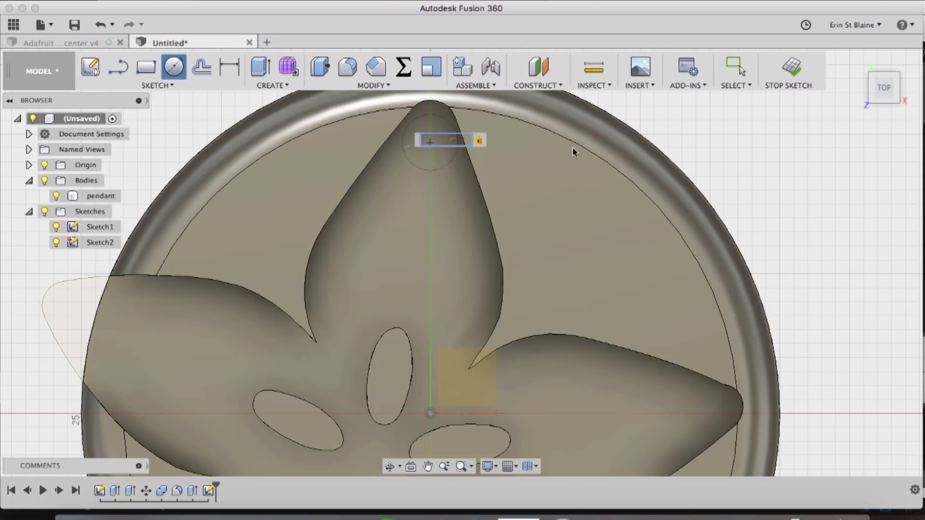
pyautogui.click(484, 165)
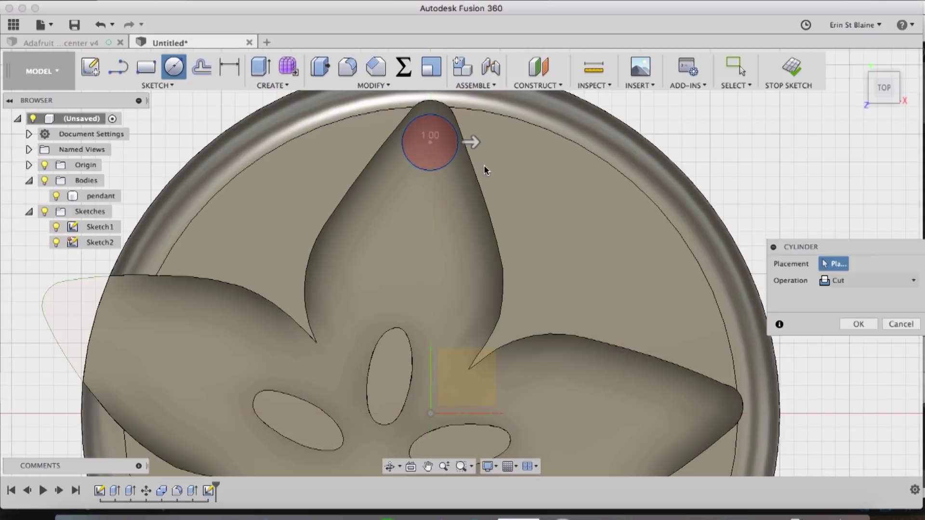
# Set the cylinder's height to 10 mm and apply it as a cut through the pendant for the hanging hole.
pyautogui.click(827, 298)
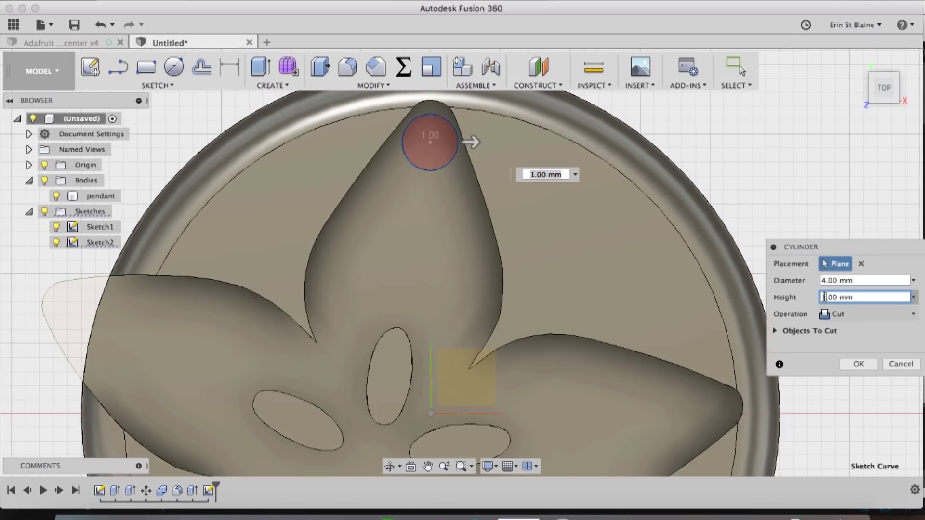
pyautogui.moveTo(883, 76); pyautogui.dragTo(866, 13)
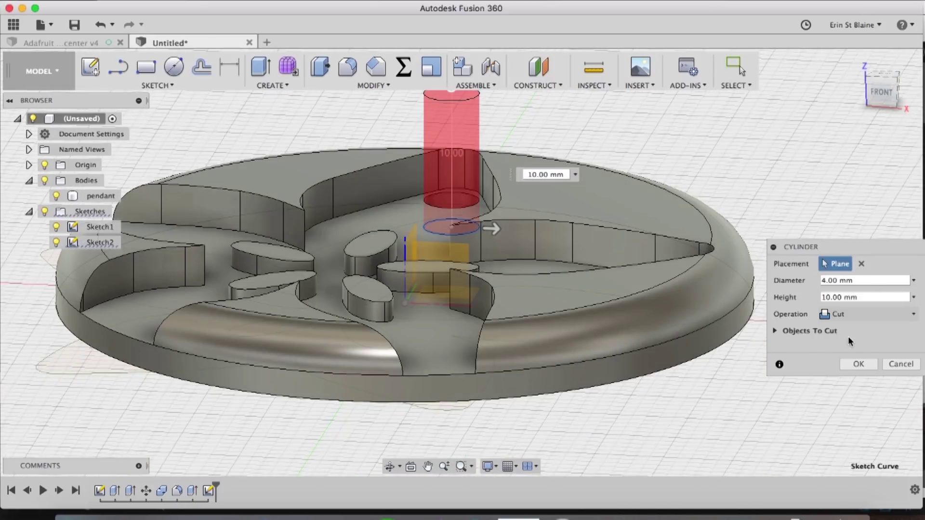
pyautogui.click(857, 364)
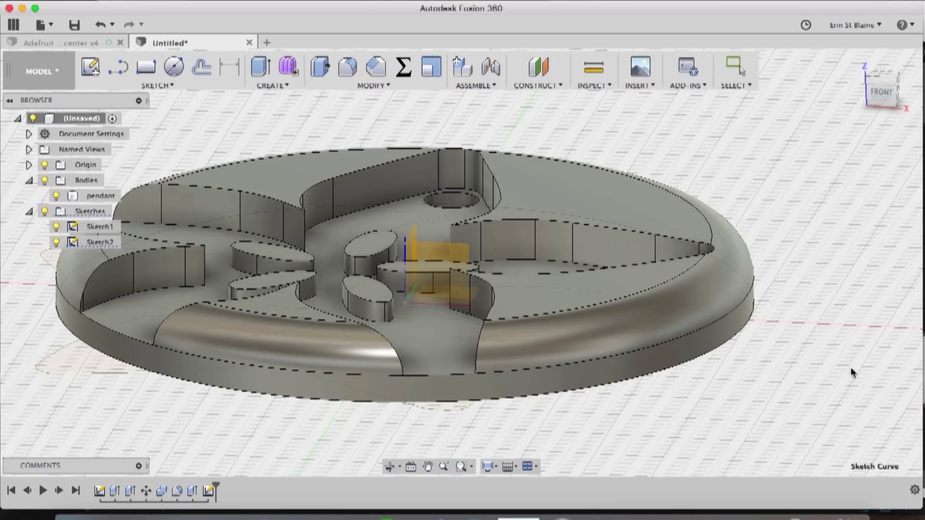
# Examine the hanging hole and the whole pendant up close, from above and at an angle.
pyautogui.moveTo(883, 95); pyautogui.dragTo(900, 130)
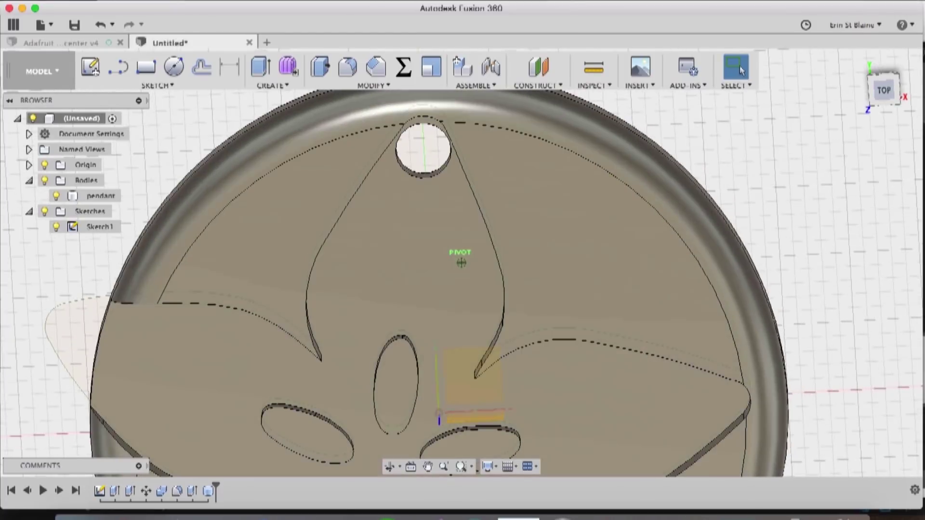
pyautogui.scroll(-2, 599, 221)
pyautogui.scroll(5, 541, 242)
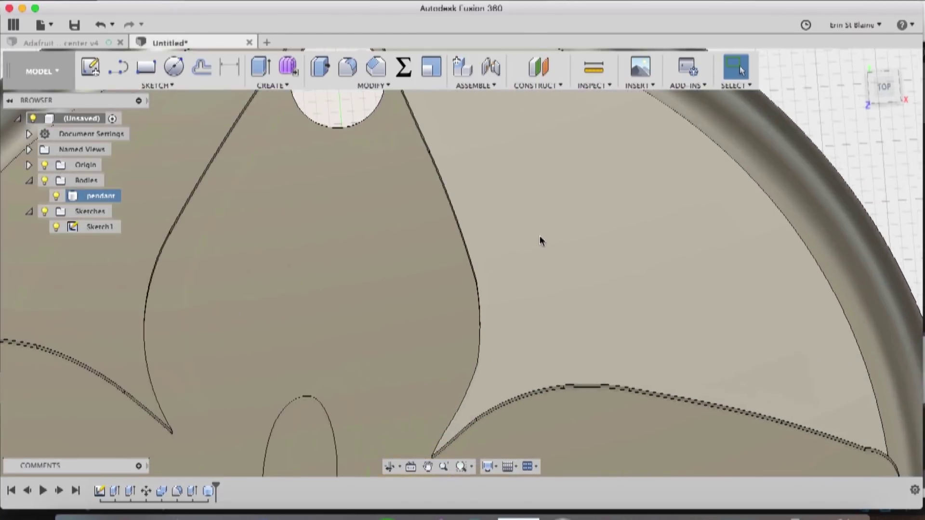
pyautogui.scroll(-6, 539, 241)
pyautogui.scroll(-2, 538, 244)
pyautogui.moveTo(886, 89); pyautogui.dragTo(840, 33)
pyautogui.keyDown('shift'); pyautogui.moveTo(840, 33); pyautogui.dragTo(857, 67, button='middle'); pyautogui.keyUp('shift')
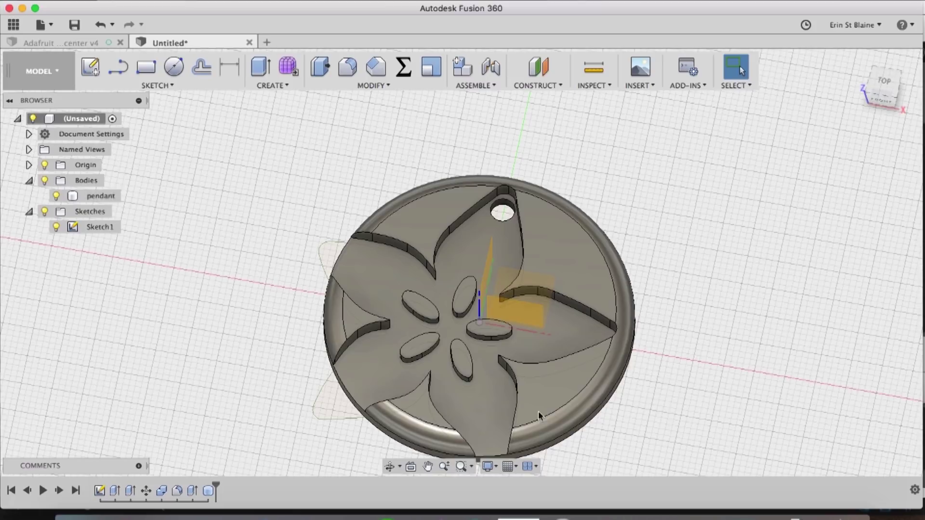
# Export the pendant body as a binary STL with High refinement and send it to the custom 3D print utility.
pyautogui.rightClick(110, 196)
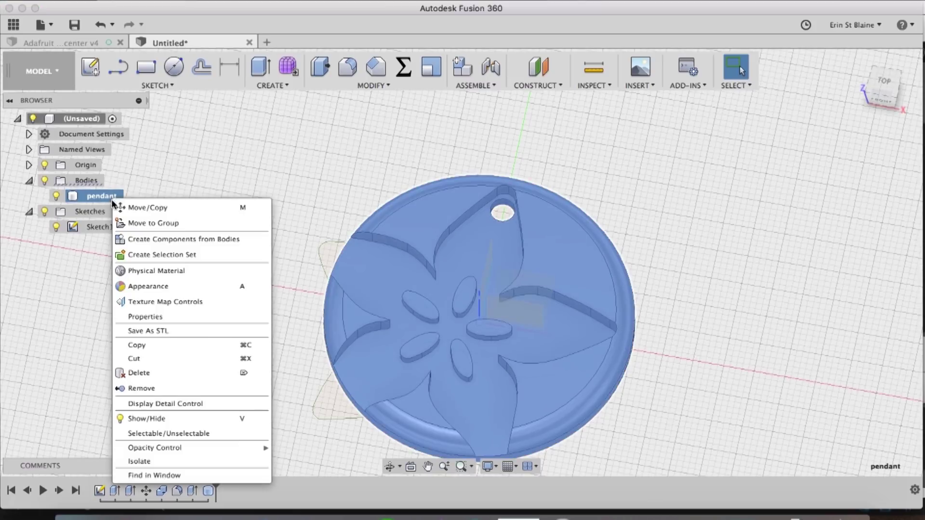
pyautogui.click(197, 331)
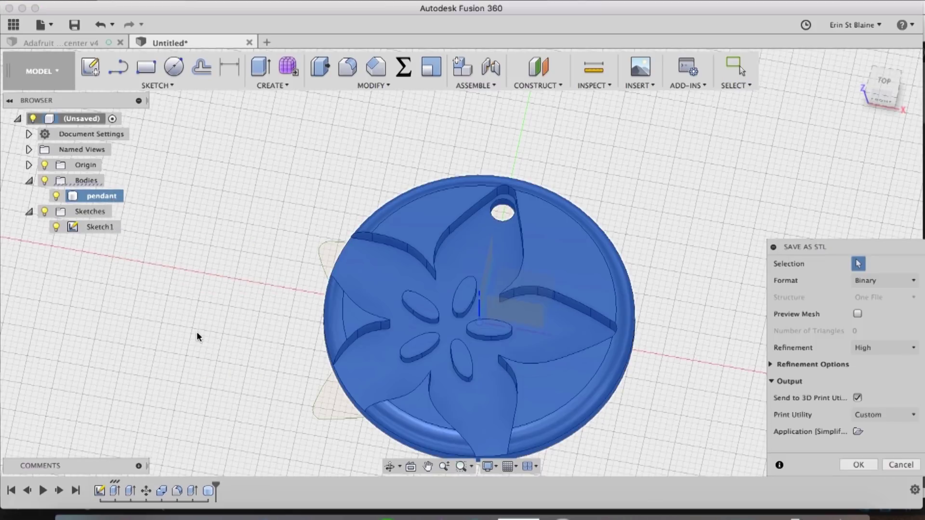
pyautogui.click(859, 464)
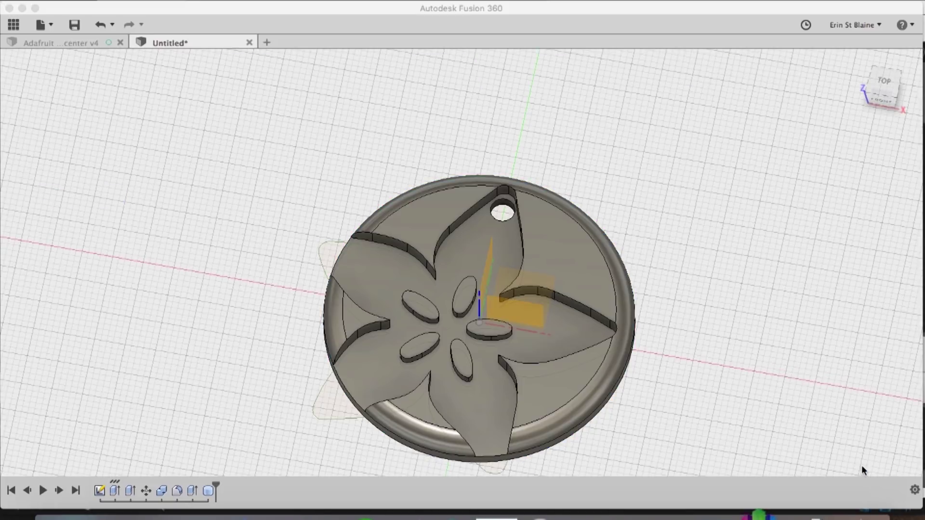